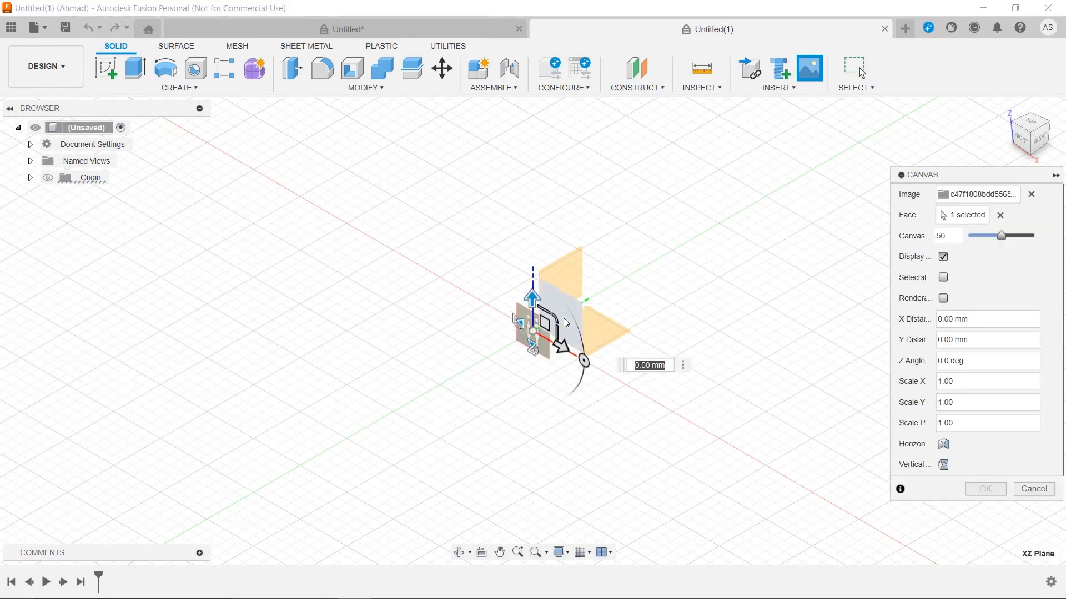
Step: Set the reference canvas's plane scale to 2 and view it from the front
click(962, 424)
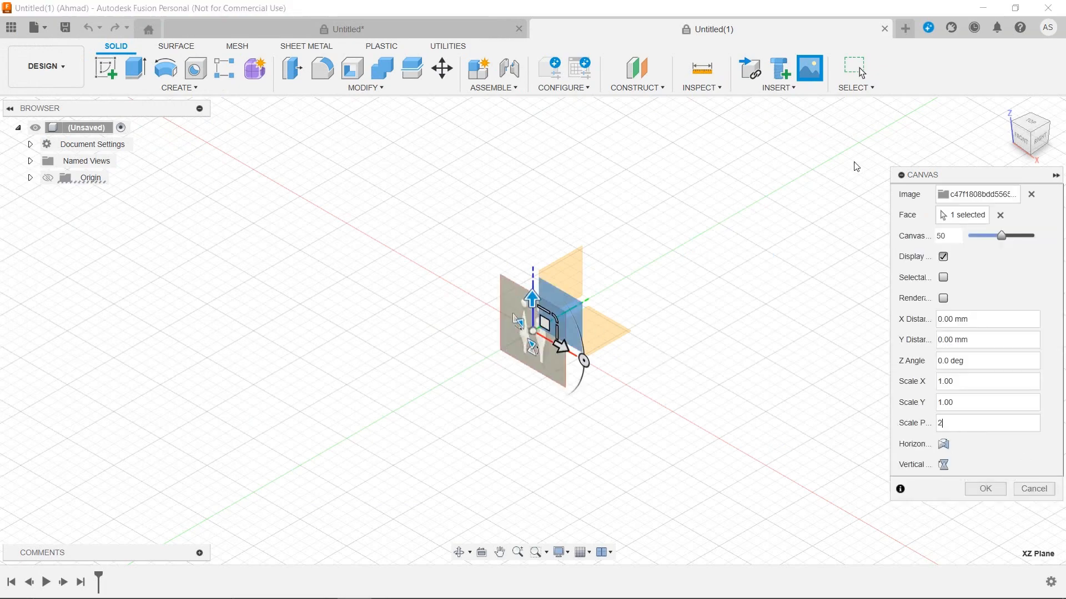
click(1040, 145)
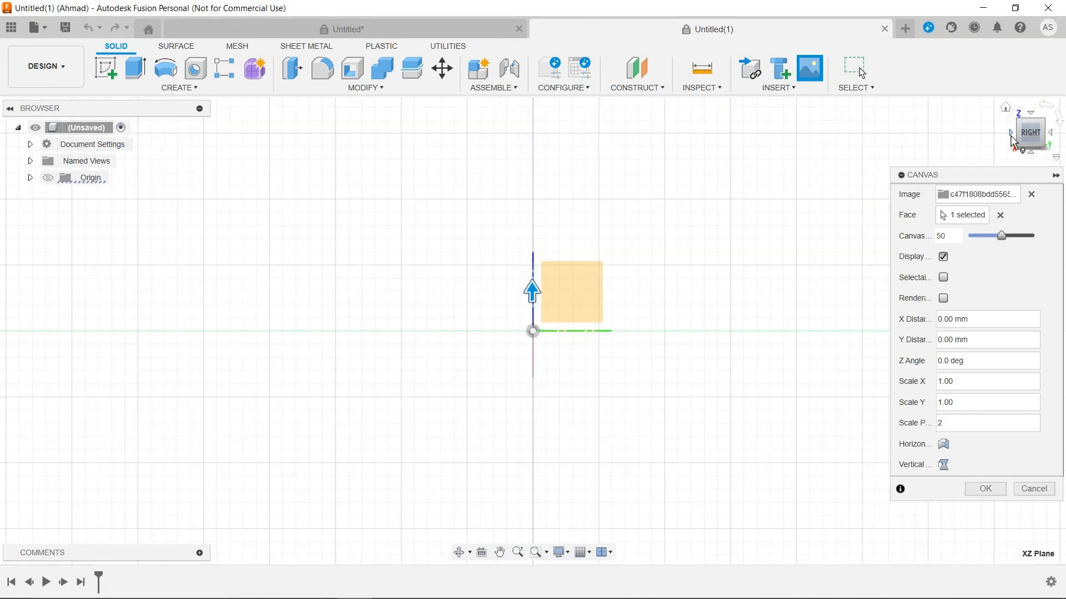
scroll(512, 365, up, 5)
middle_drag(524, 299, 402, 421)
Step: Shift the canvas 12.50 mm upward so the figures' bases sit on the horizontal axis through the origin
drag(426, 380, 428, 306)
scroll(428, 307, up, 3)
scroll(428, 307, up, 3)
middle_drag(428, 307, 474, 142)
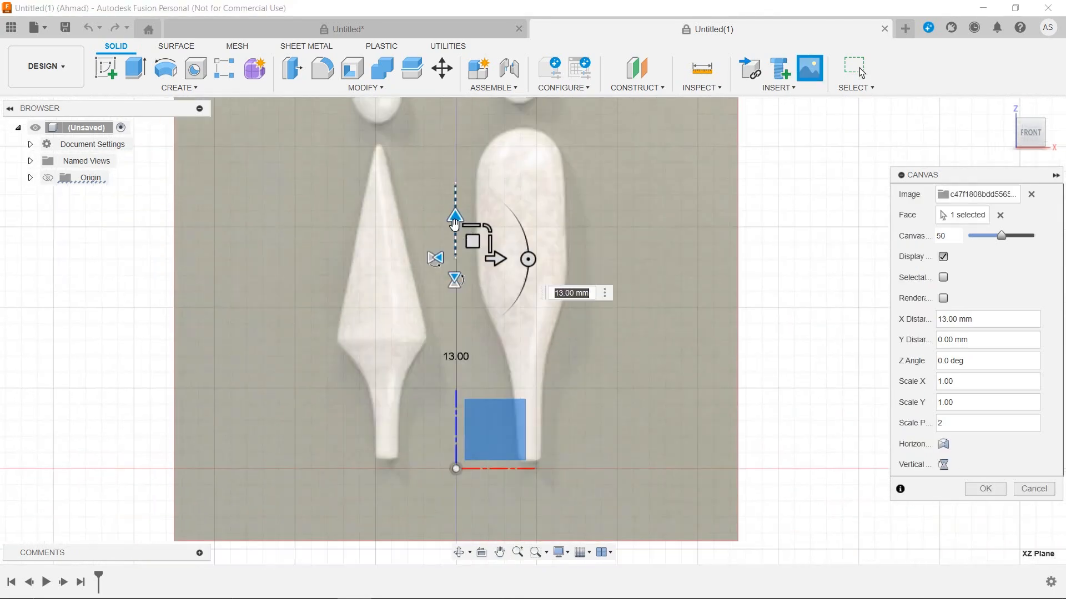
drag(455, 226, 452, 234)
scroll(451, 234, up, 3)
middle_drag(447, 337, 442, 240)
drag(456, 143, 455, 157)
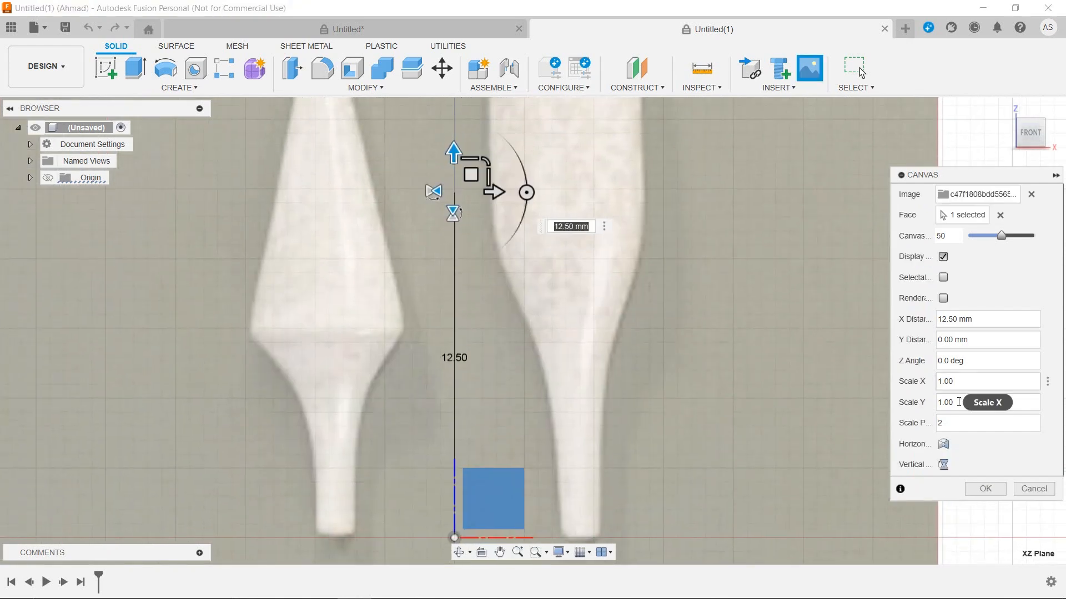
Step: Flip the canvas horizontally and accept its placement
click(944, 444)
scroll(466, 378, down, 1)
scroll(466, 377, down, 5)
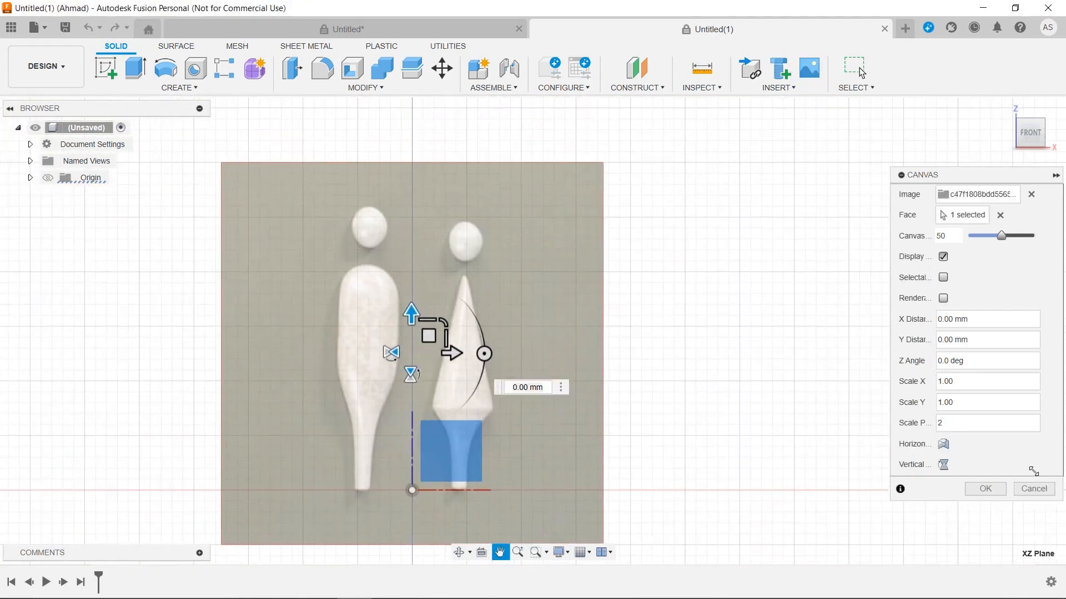
click(985, 488)
Step: Create a sketch on the front plane over the reference image
click(101, 73)
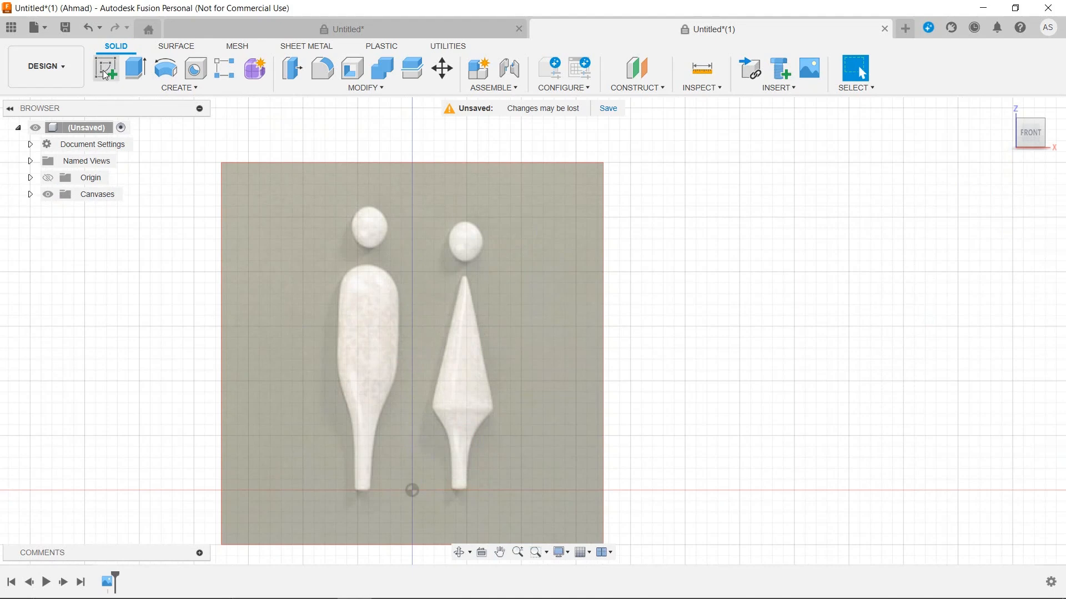
click(428, 408)
middle_drag(466, 197, 347, 307)
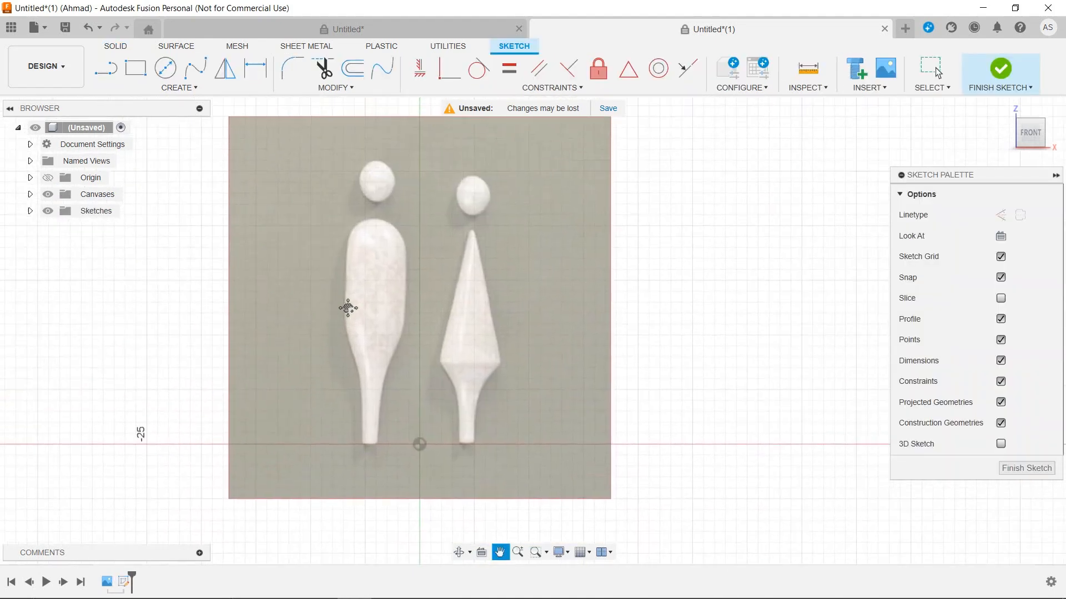
scroll(348, 310, up, 1)
Step: Trace the outer left edge of the left figure's narrow stem with a fit point spline, starting at the base
click(195, 68)
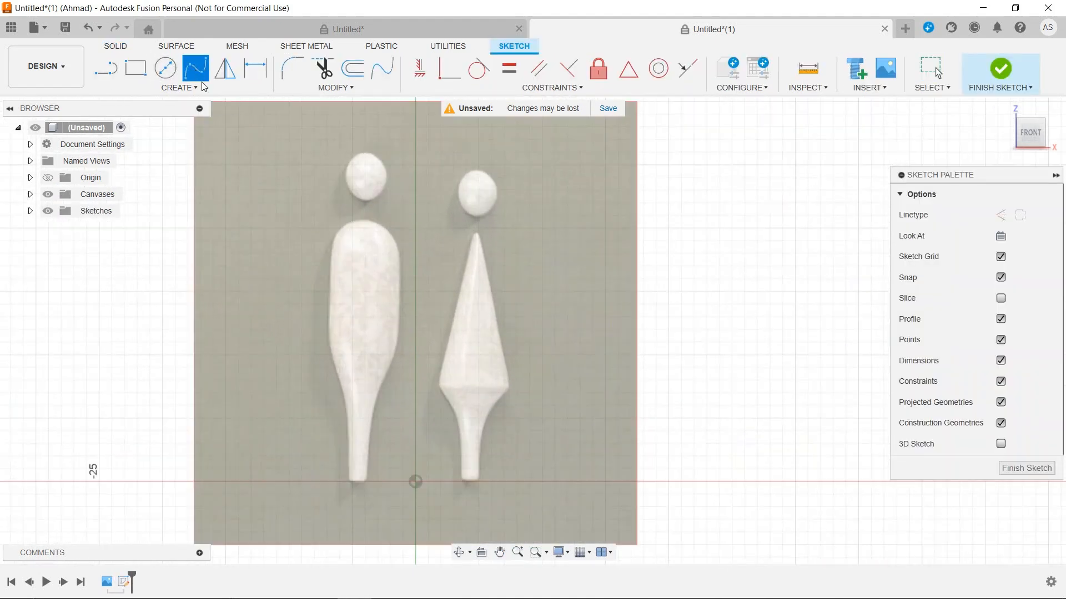
scroll(335, 253, up, 3)
middle_drag(348, 342, 350, 123)
scroll(346, 305, up, 7)
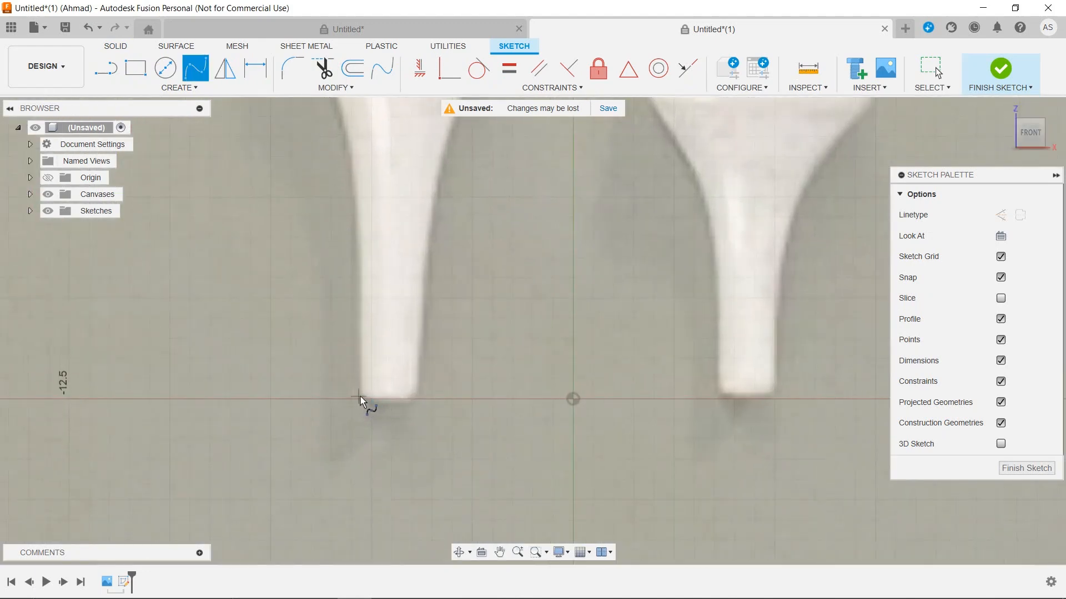
scroll(361, 397, up, 5)
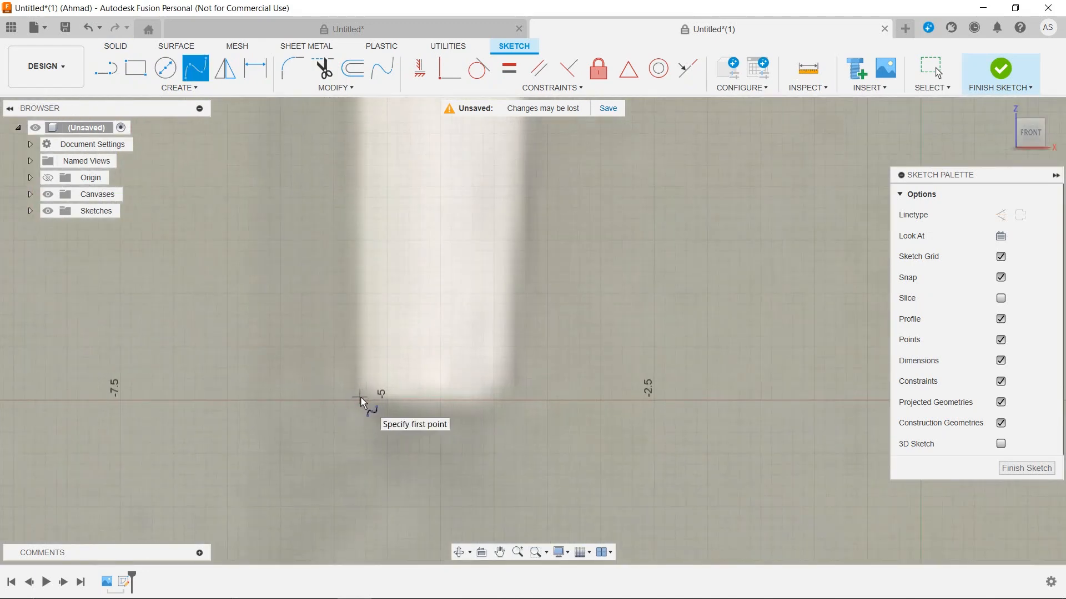
click(364, 398)
middle_drag(366, 222, 355, 344)
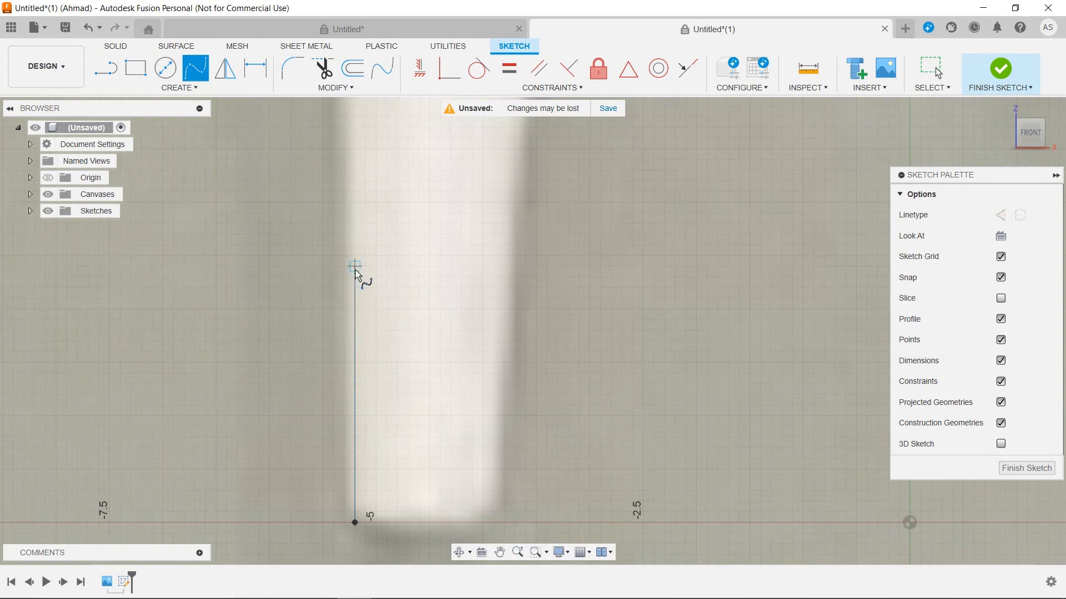
click(348, 228)
middle_drag(352, 222, 348, 527)
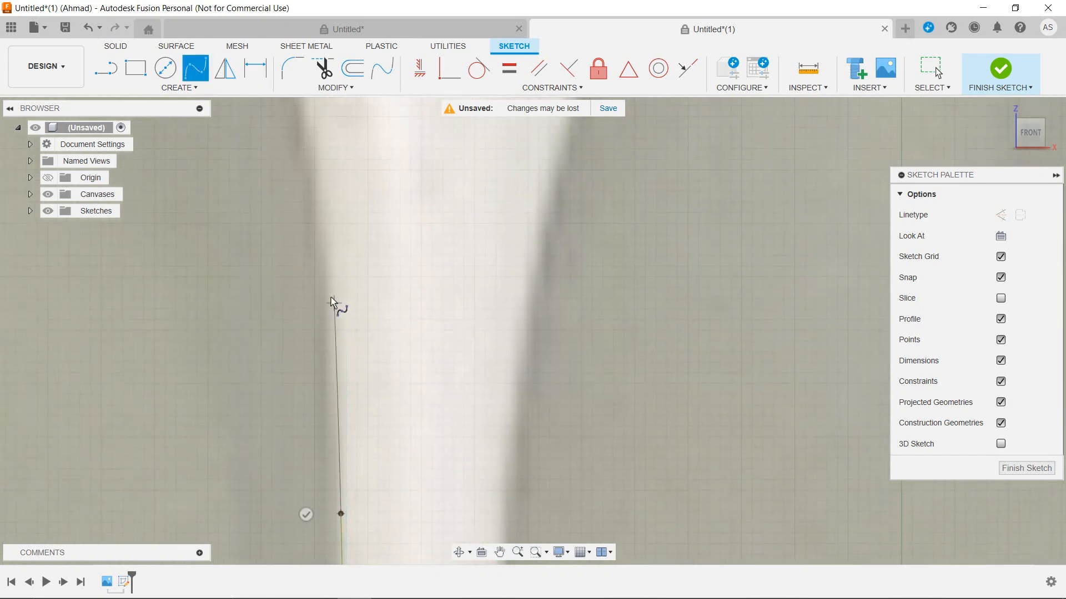
click(331, 296)
middle_drag(307, 156, 325, 431)
click(300, 295)
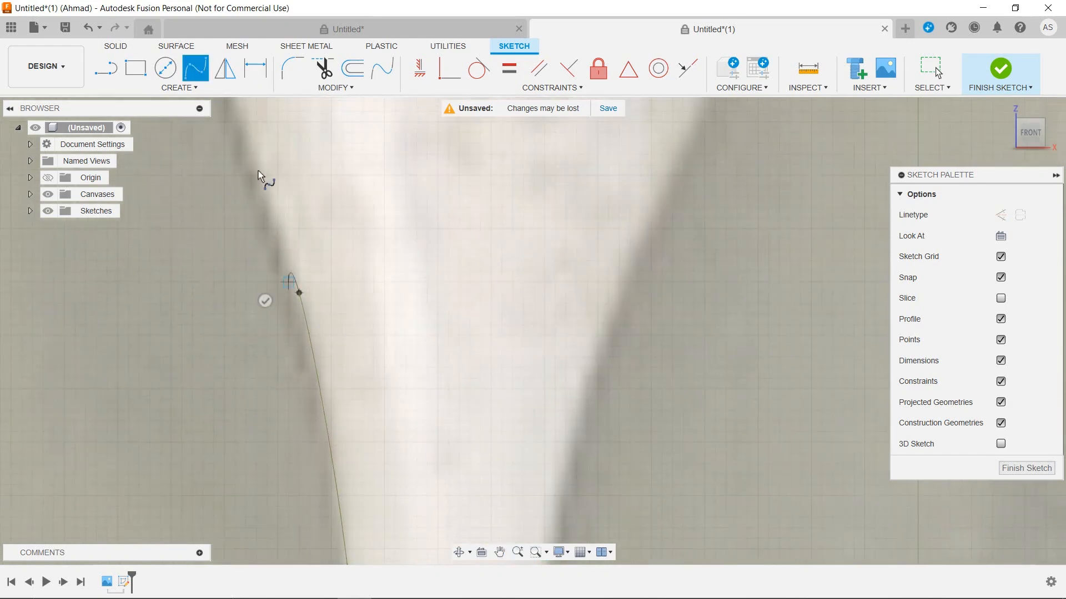
Step: Continue the spline up the left edge of the wide body to just below the rounded top and finish it
middle_drag(258, 168, 345, 464)
click(315, 369)
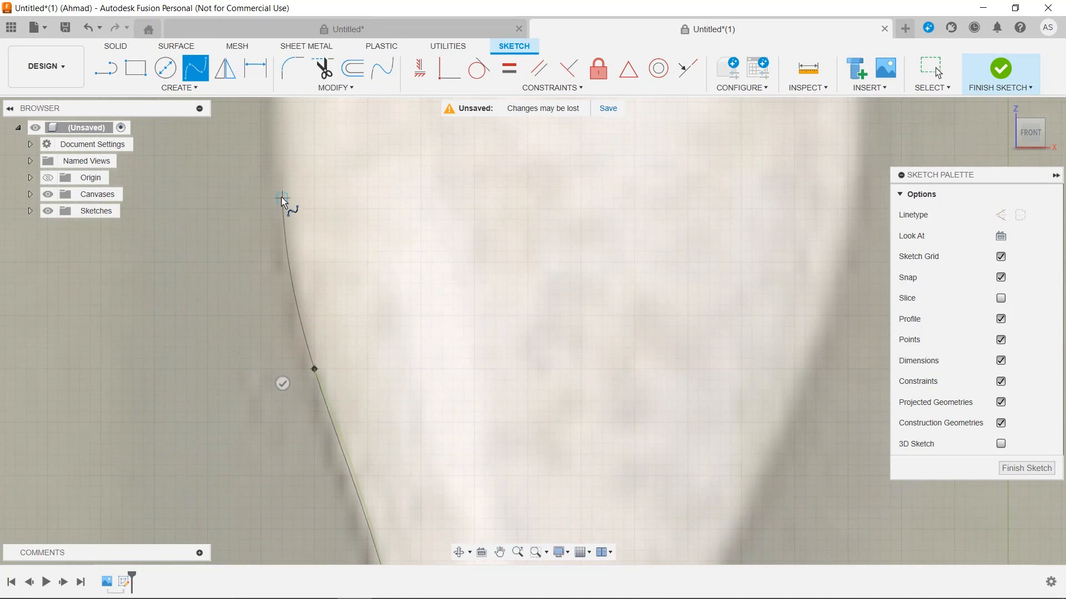
middle_drag(321, 319, 303, 475)
click(290, 241)
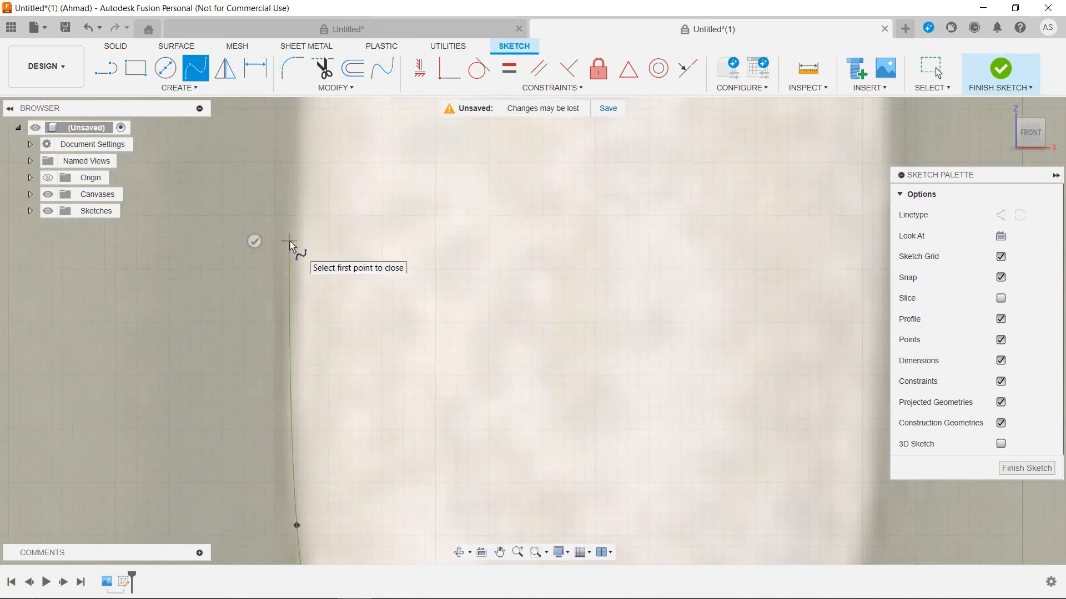
scroll(290, 241, down, 4)
middle_drag(295, 214, 302, 535)
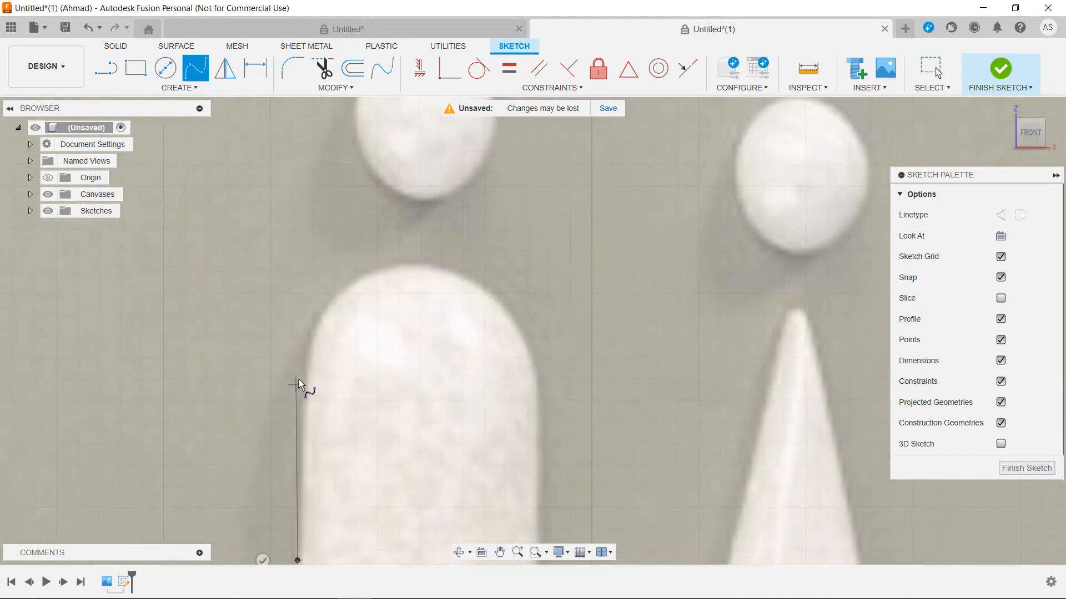
click(298, 362)
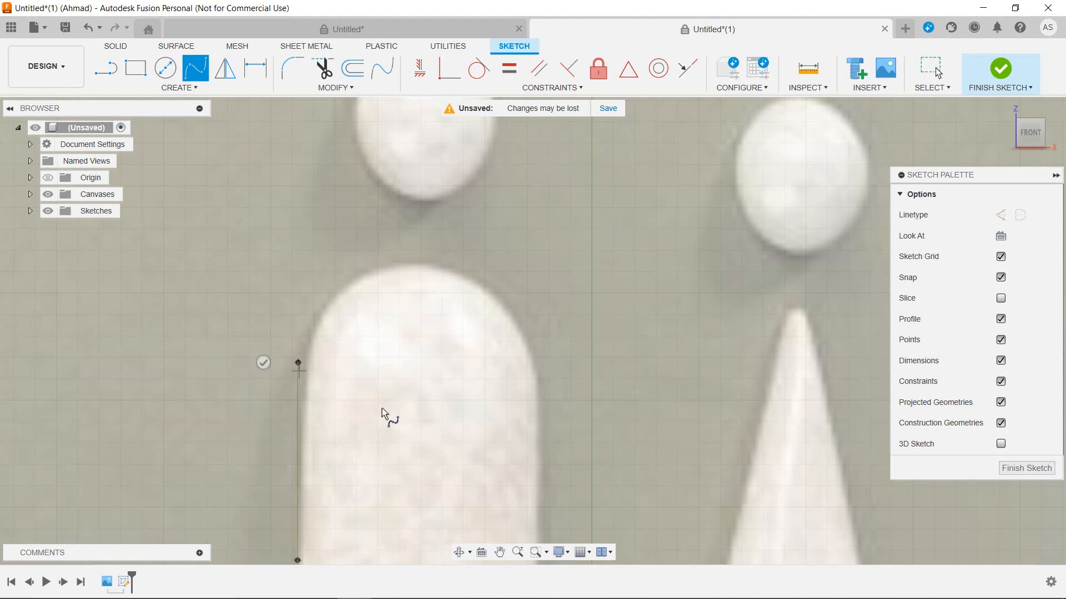
click(263, 363)
Step: Draw a vertical construction line about 20.5 mm long inside the left figure's body, from its base to the rounded top
middle_drag(369, 475, 321, 168)
scroll(336, 424, down, 8)
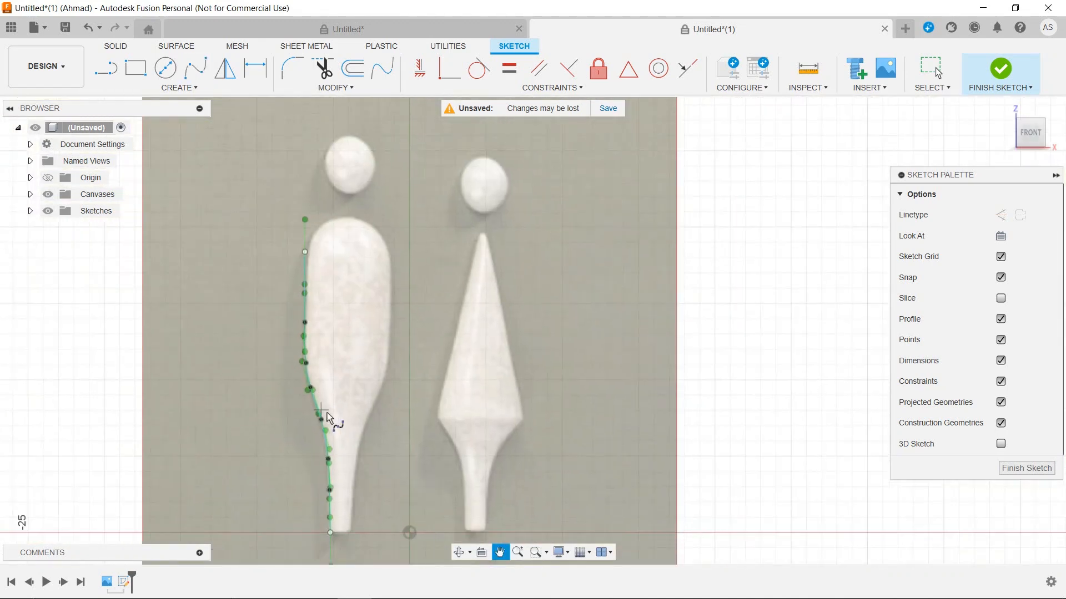
key(l)
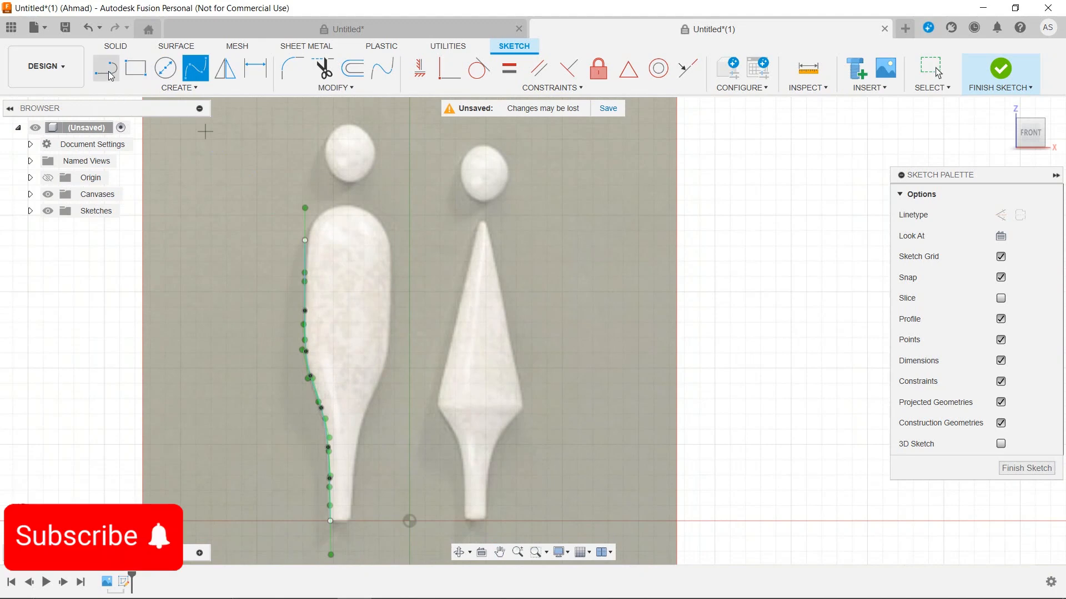
click(1002, 215)
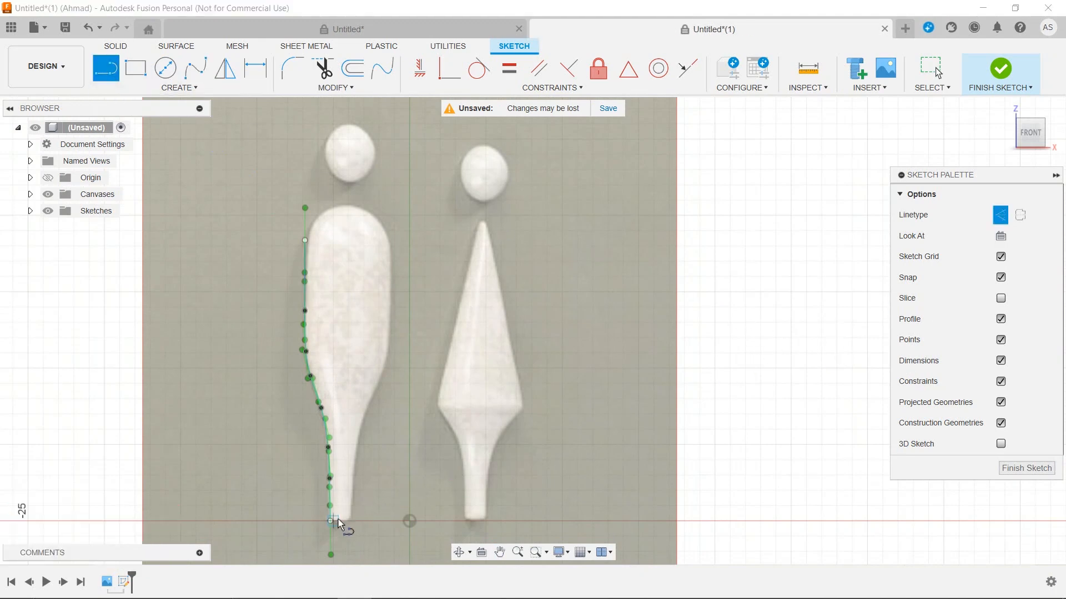
scroll(339, 519, up, 4)
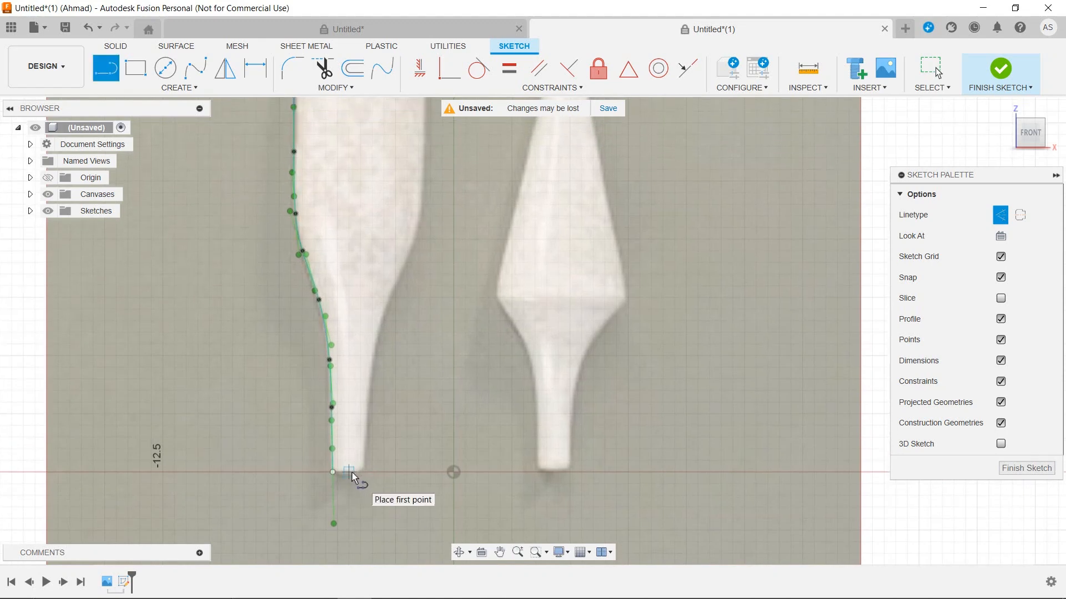
click(352, 472)
middle_drag(339, 206, 336, 561)
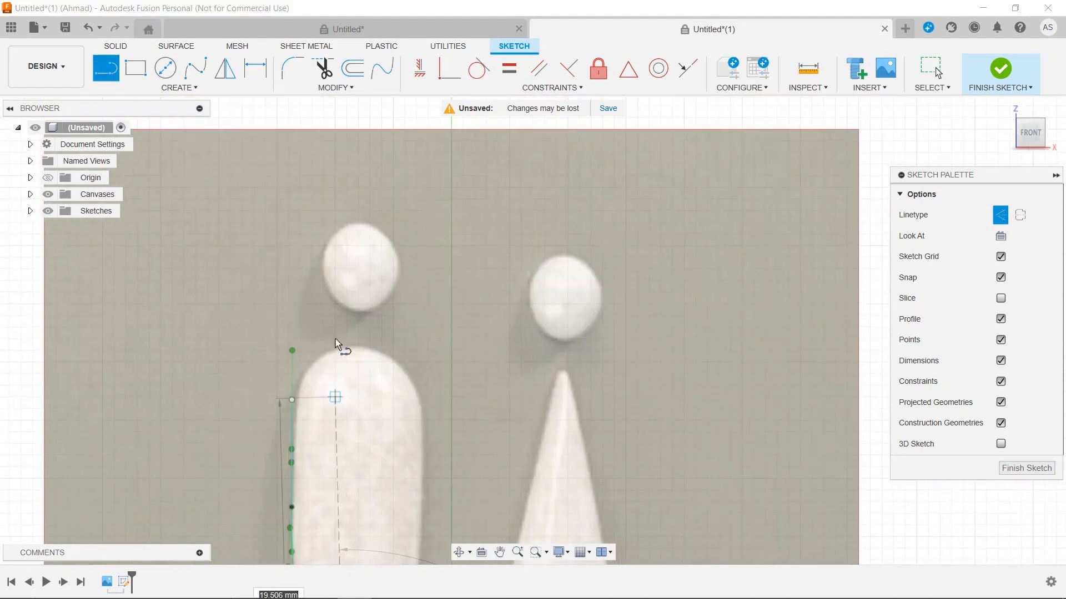
click(347, 351)
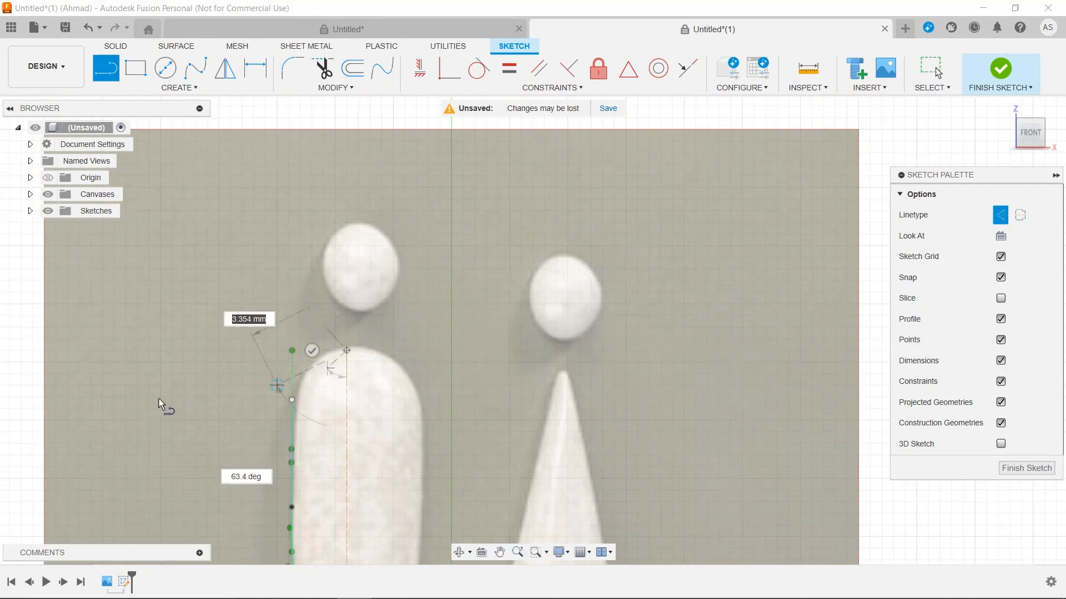
click(312, 351)
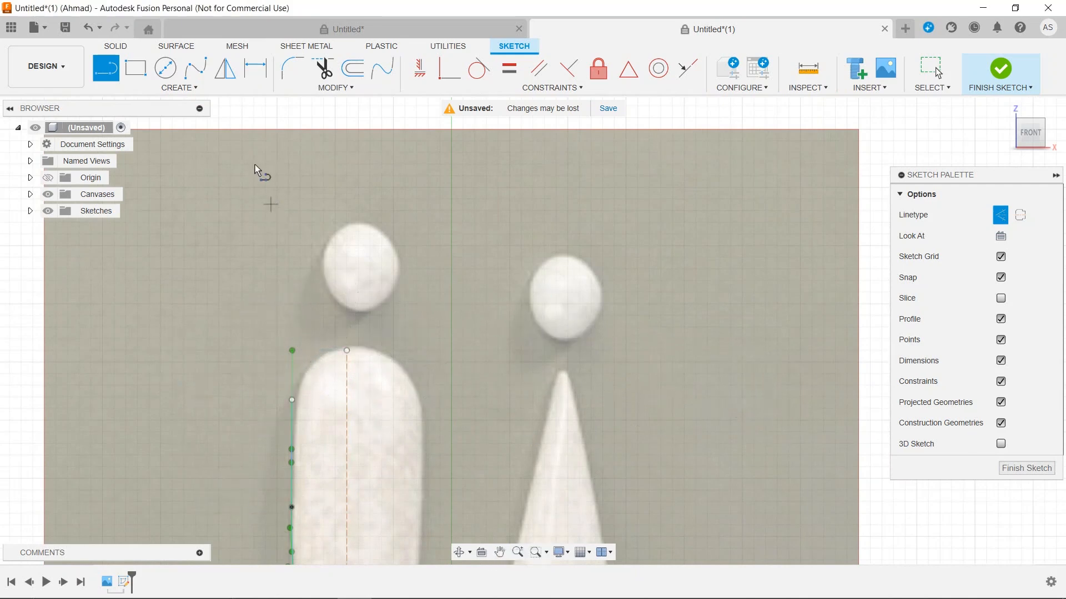
click(179, 87)
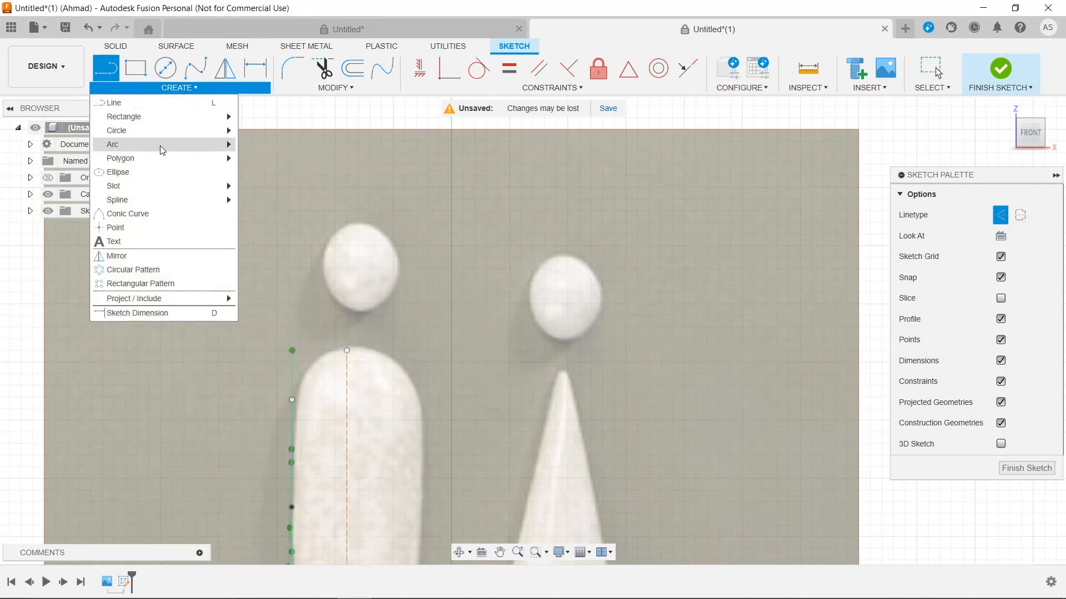
mouse_move(161, 150)
click(263, 158)
click(292, 399)
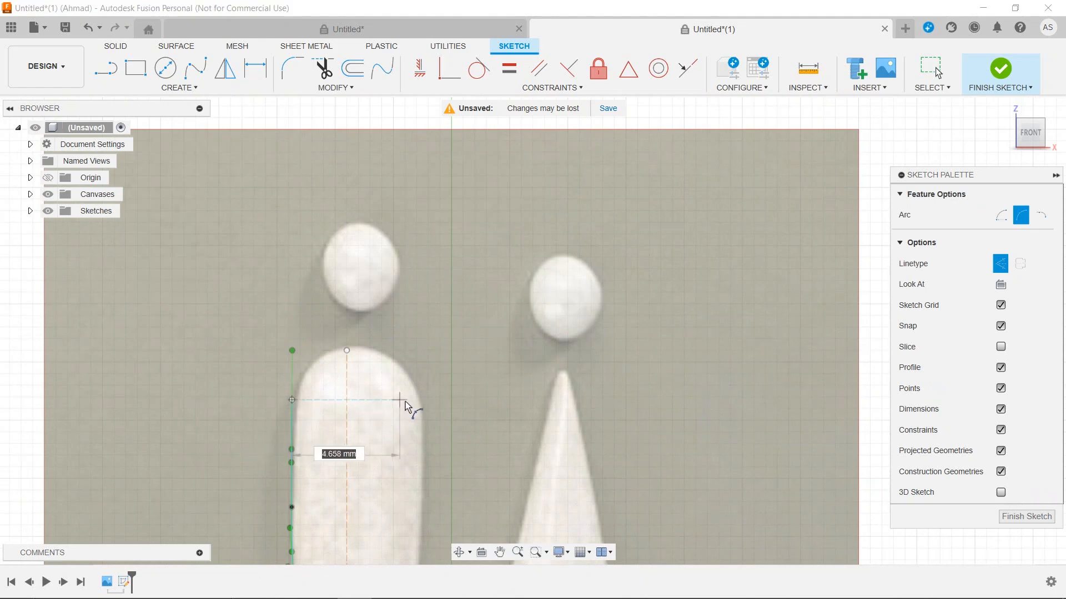
click(417, 399)
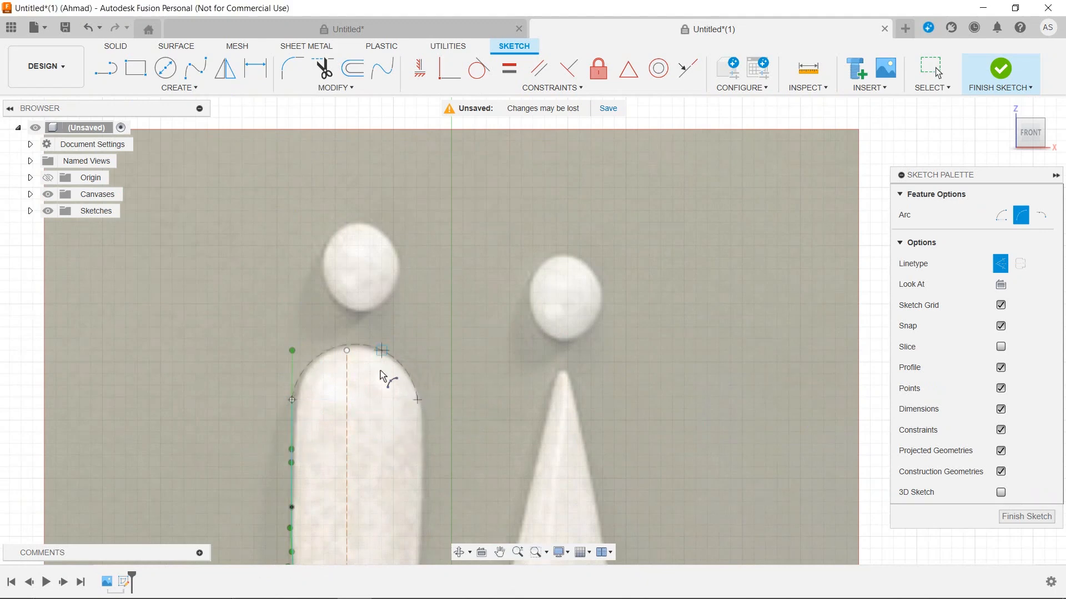
key(Escape)
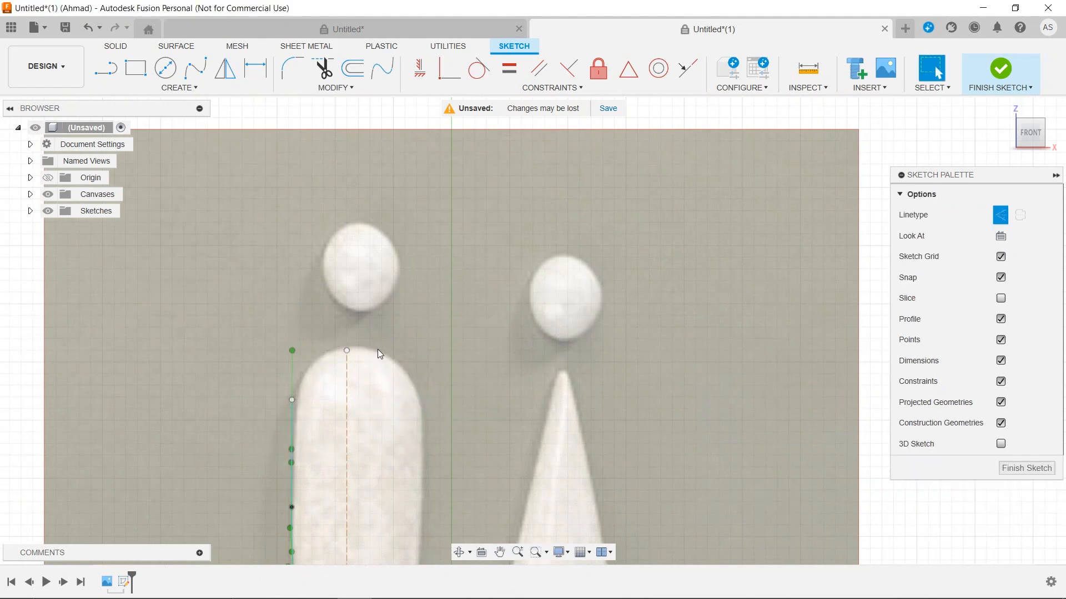
Step: Draw a 3-point arc with normal linetype over the left figure's rounded top, from the spline's upper end to the opposite edge
click(179, 87)
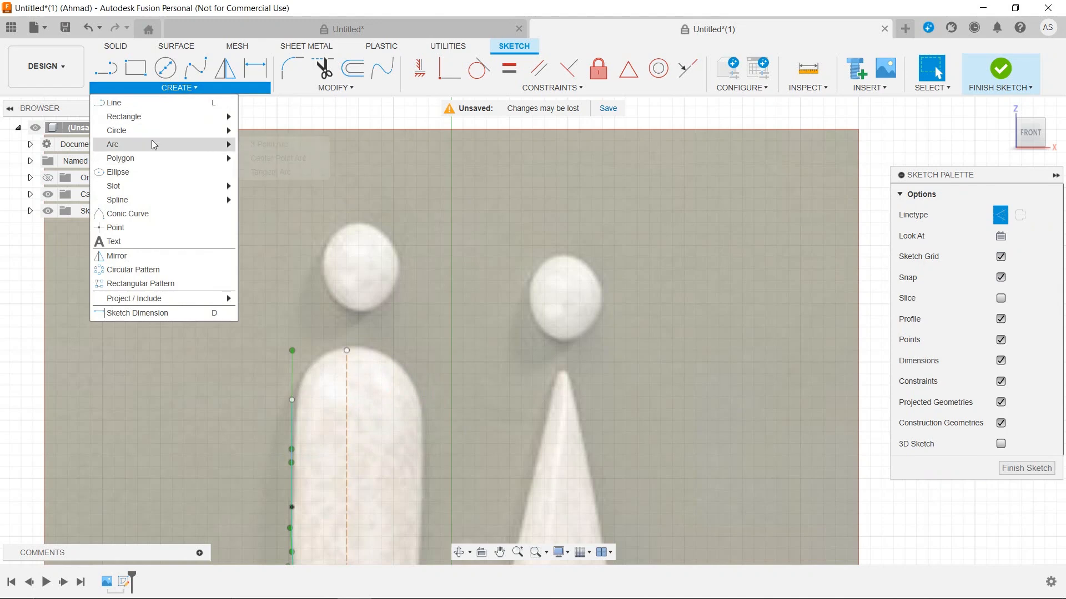
mouse_move(152, 143)
click(260, 141)
click(1000, 264)
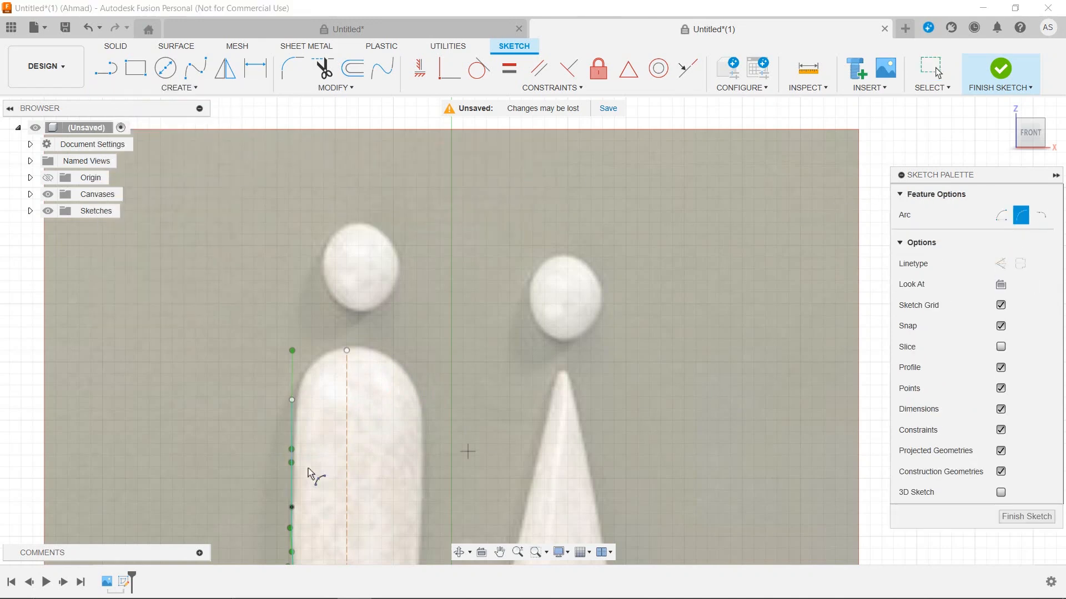
click(291, 399)
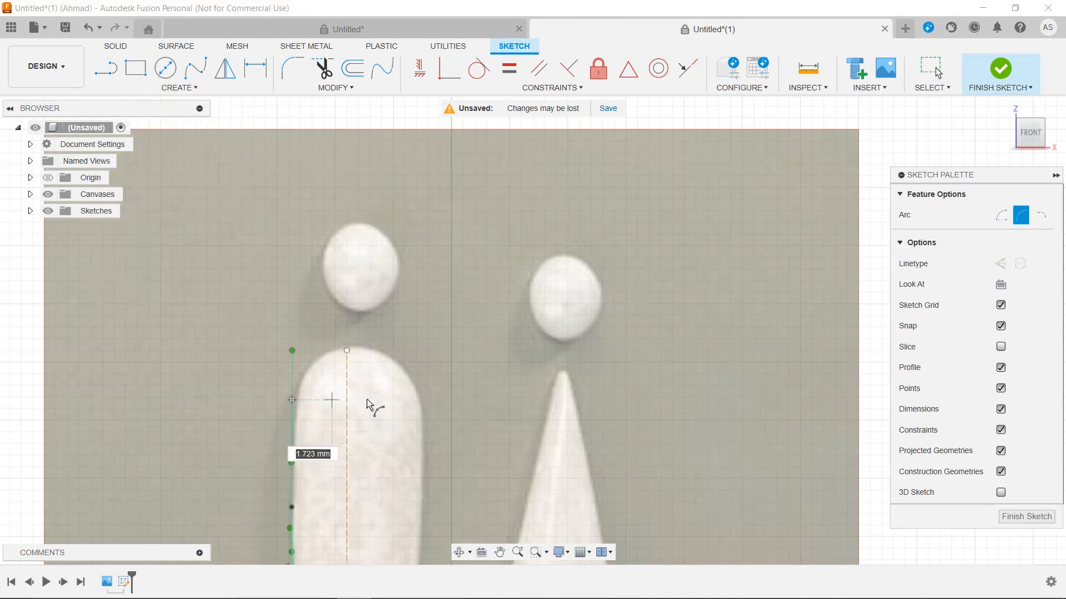
click(421, 399)
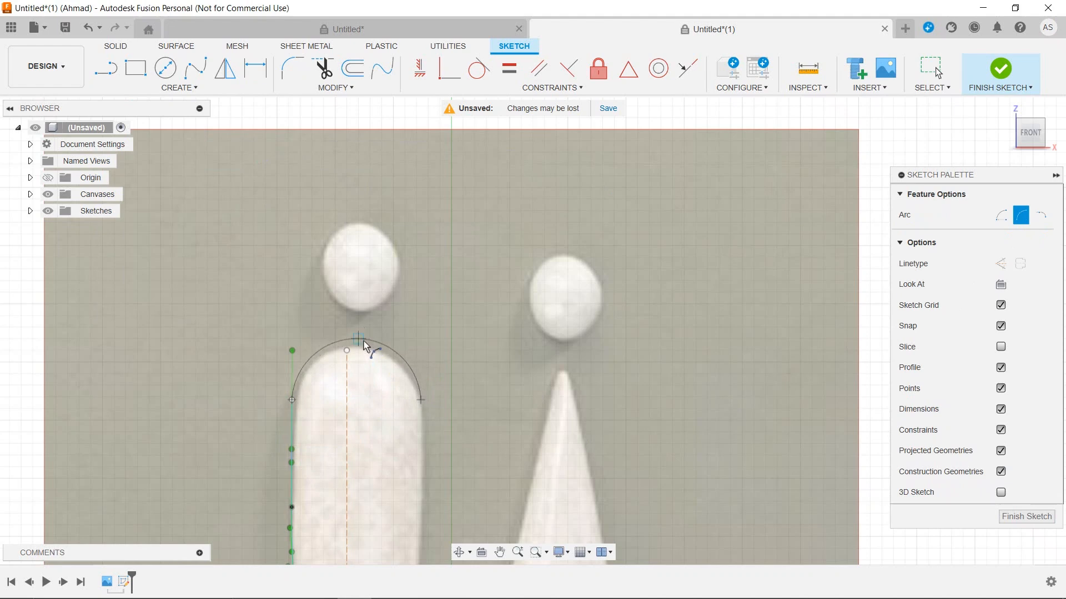
click(363, 343)
scroll(355, 477, up, 3)
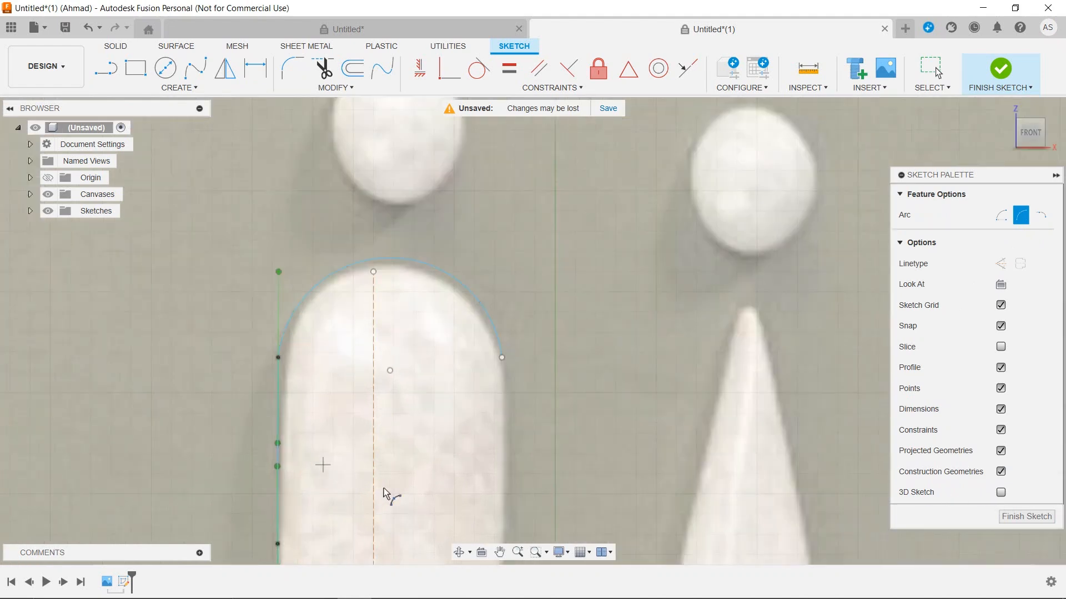
Step: Move the vertical construction line slightly right to the middle of the left figure's body
scroll(384, 489, down, 7)
mouse_move(392, 517)
middle_down()
mouse_move(362, 284)
mouse_move(356, 345)
middle_up()
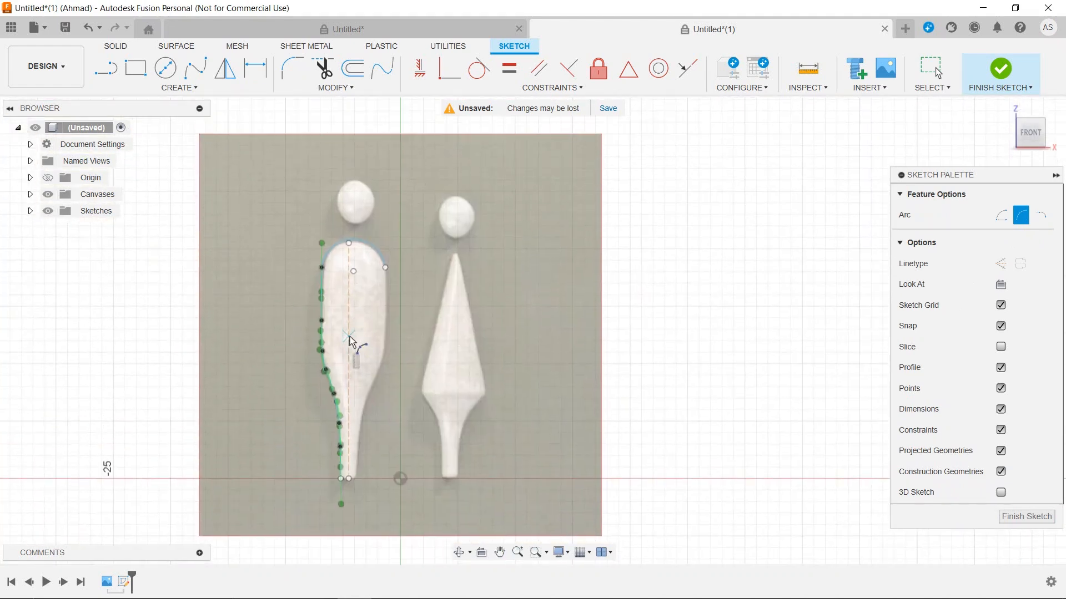
right_click(357, 343)
click(371, 337)
drag(350, 337, 357, 336)
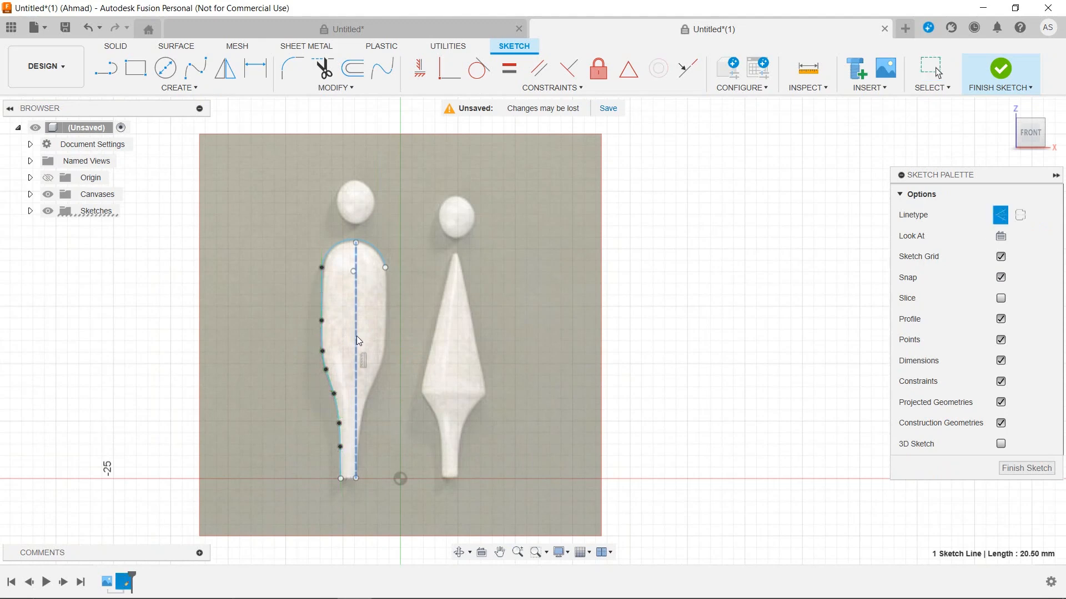
Step: Close the left figure's half profile with a vertical axis line from the rounded top and a base line to the spline, and finish the sketch
scroll(351, 300, up, 5)
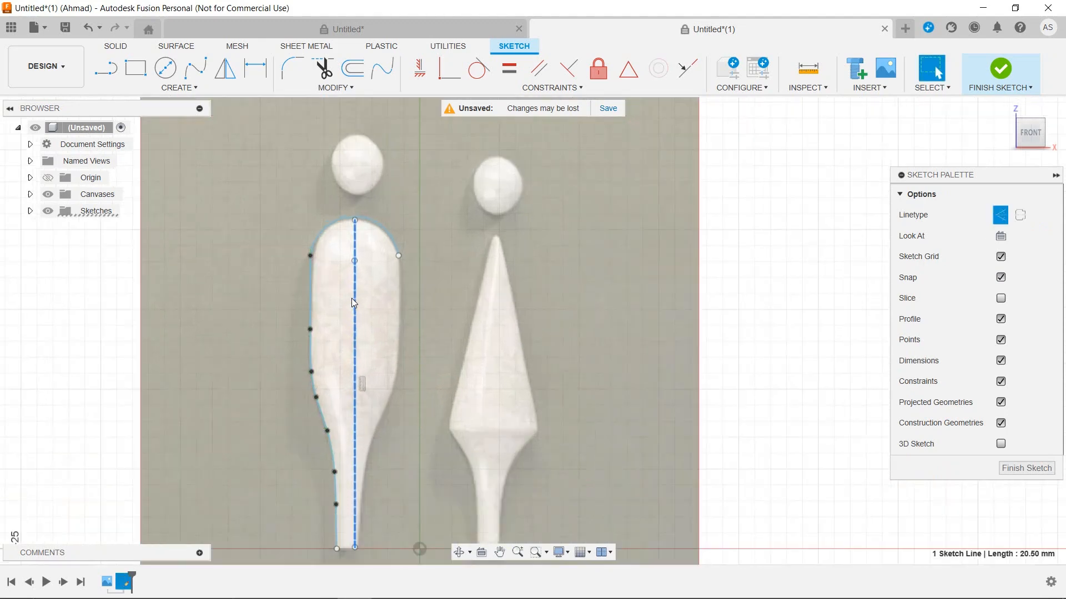
scroll(353, 278, down, 5)
click(117, 76)
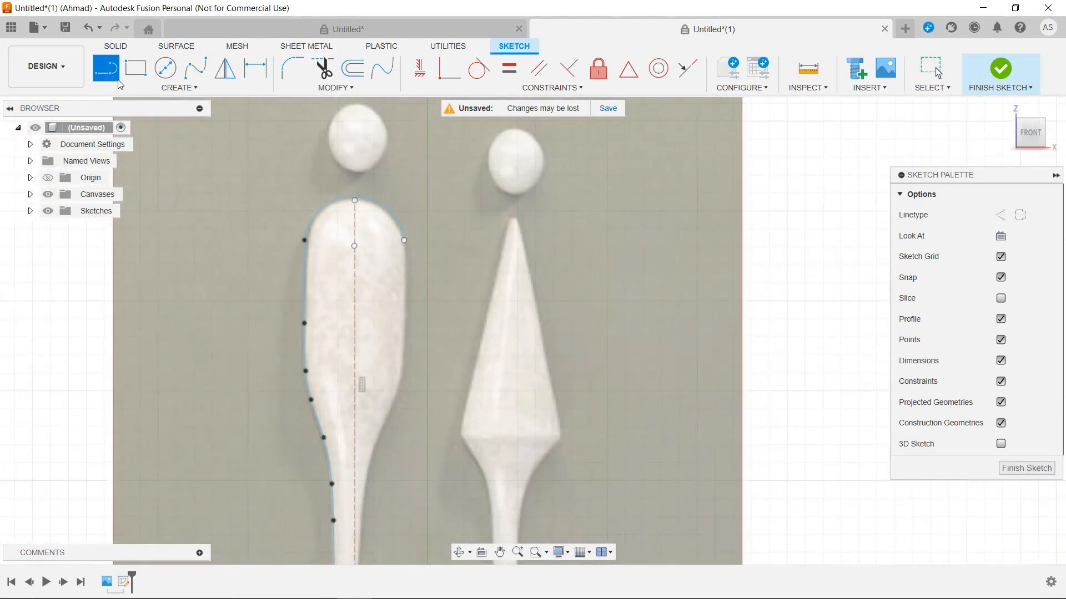
click(351, 194)
middle_drag(352, 474, 351, 269)
scroll(350, 381, down, 1)
scroll(351, 382, up, 5)
scroll(355, 371, up, 3)
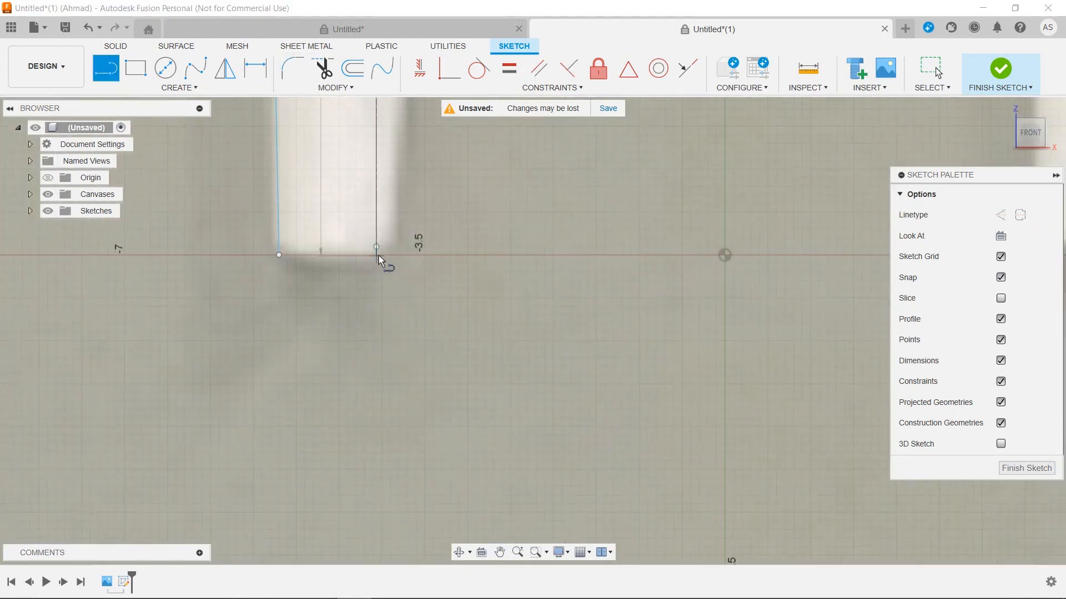
click(378, 256)
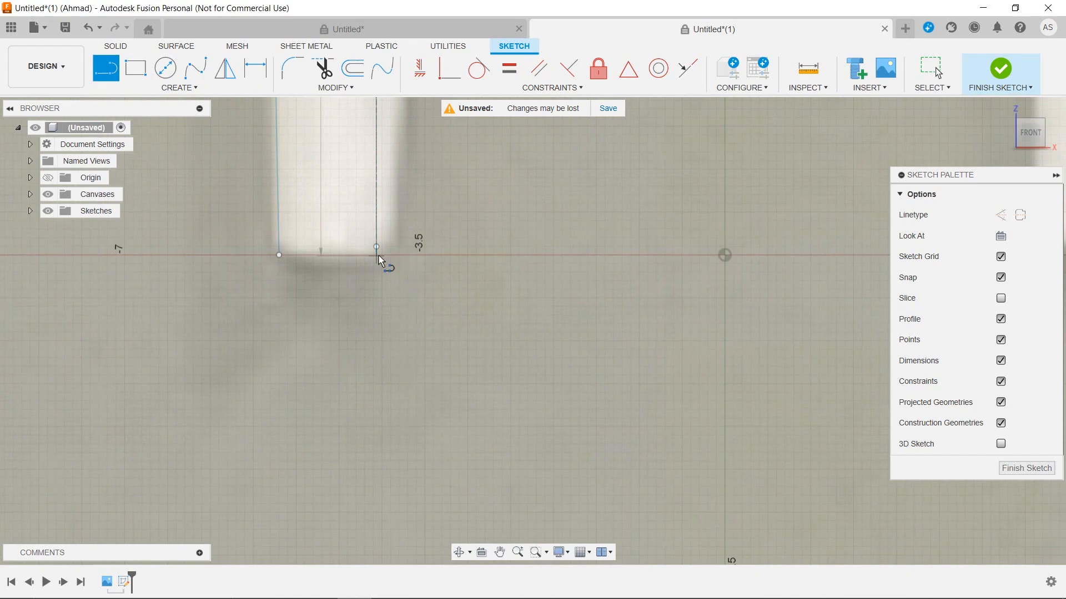
click(278, 257)
middle_drag(331, 443, 333, 490)
scroll(335, 484, down, 7)
middle_drag(306, 334, 288, 390)
click(1015, 468)
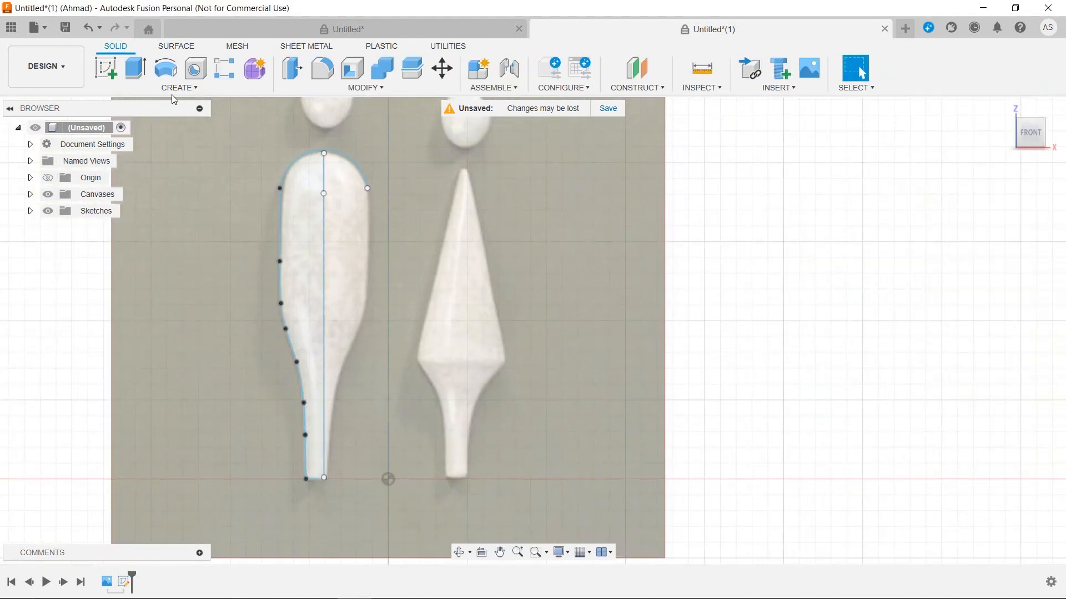
Step: Revolve the left figure's half profile 360 degrees about its vertical axis line as a new body
click(164, 72)
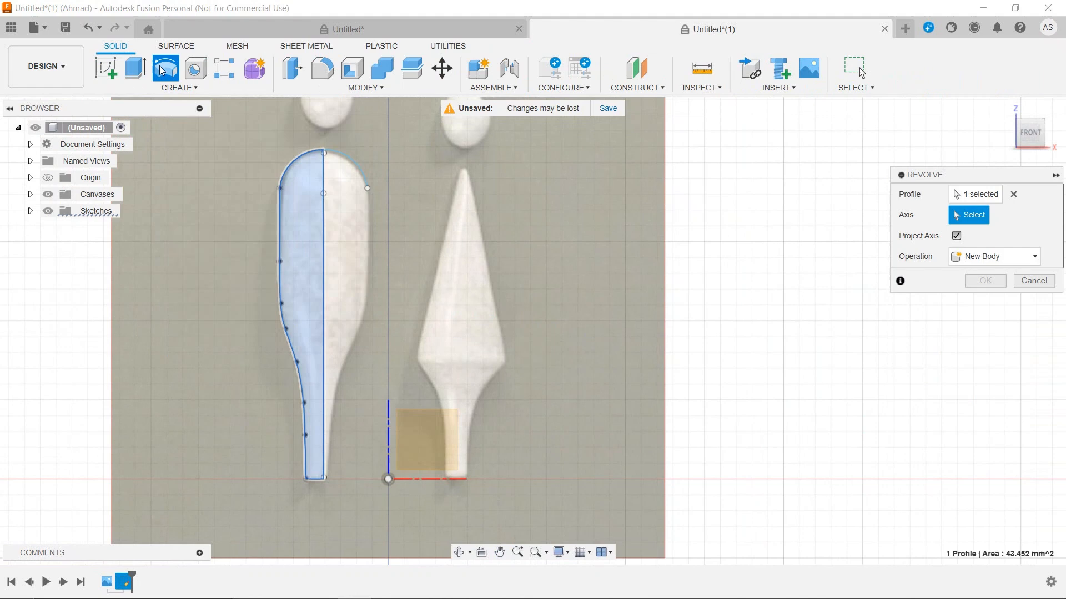
click(324, 282)
scroll(309, 487, up, 3)
scroll(327, 313, up, 3)
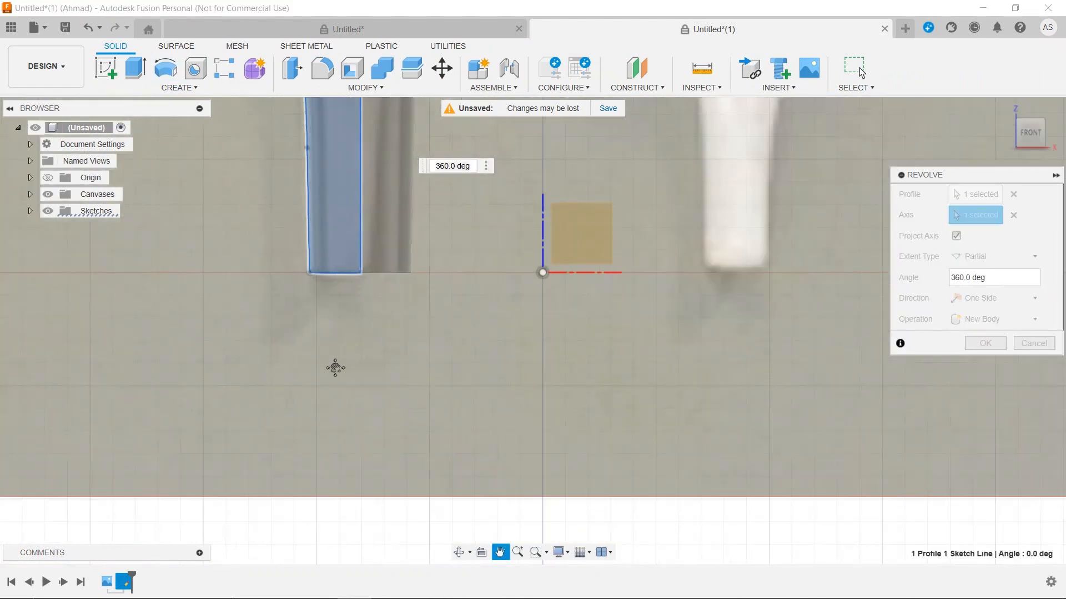
middle_drag(335, 366, 321, 501)
click(988, 348)
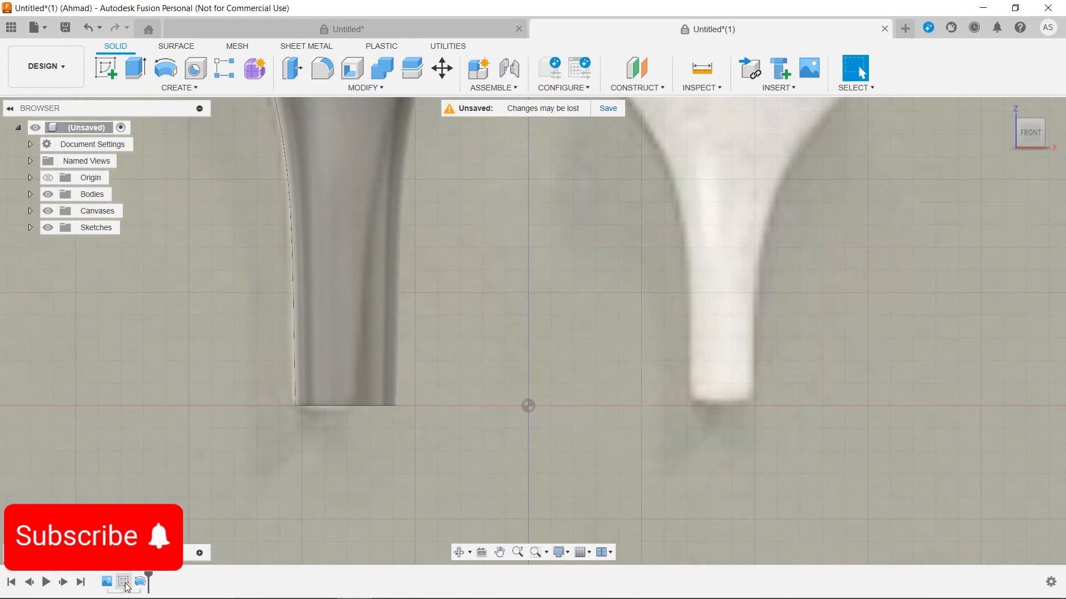
Step: Edit the left figure's sketch to narrow the leg, moving the spline's lowest two points inward to about X -4.9 and -5.1 mm, and finish it
right_click(123, 582)
click(161, 481)
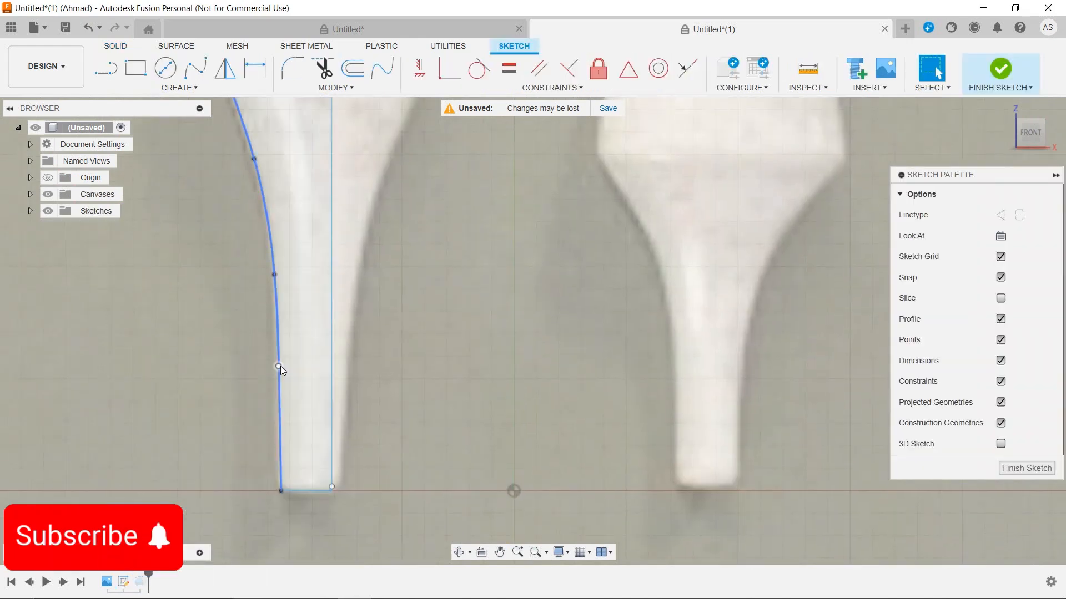
scroll(275, 444, up, 5)
mouse_move(262, 346)
middle_down()
mouse_move(245, 440)
mouse_move(244, 128)
middle_up()
middle_drag(265, 435, 269, 282)
scroll(274, 388, up, 2)
scroll(325, 258, down, 3)
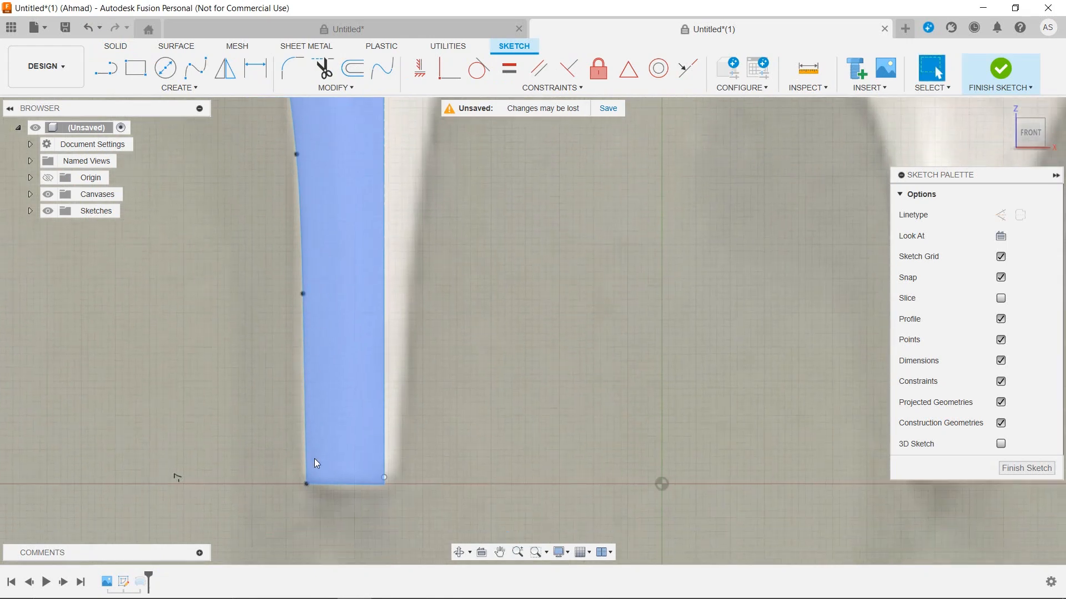
click(327, 483)
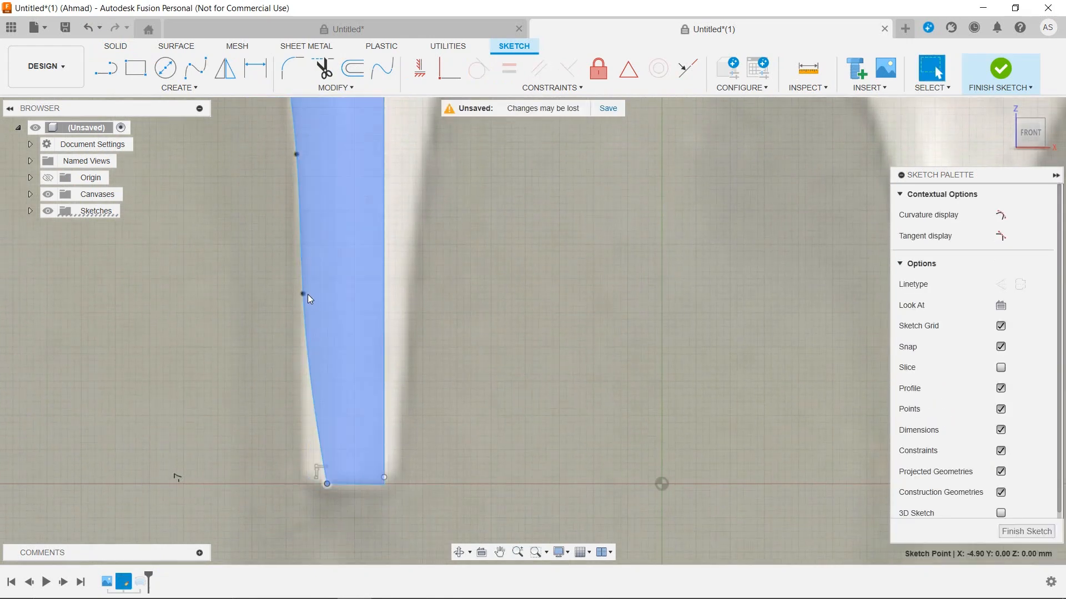
drag(303, 294, 313, 293)
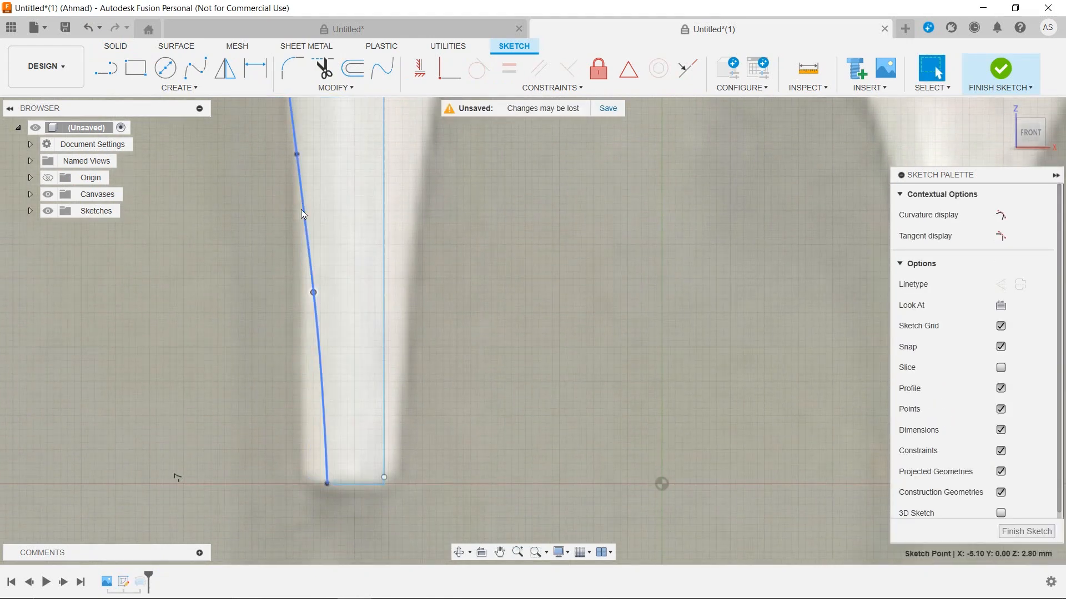
scroll(333, 440, down, 5)
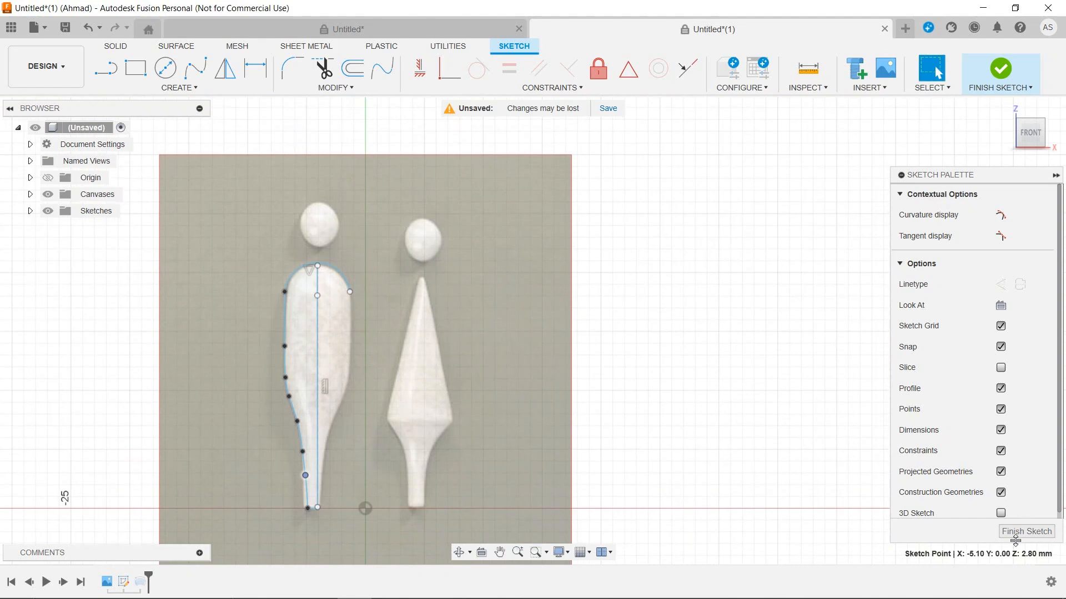
click(1016, 533)
Step: Start a new sketch on the XZ plane for the right figure, showing the origin to pick the plane and hiding it again
scroll(402, 409, up, 5)
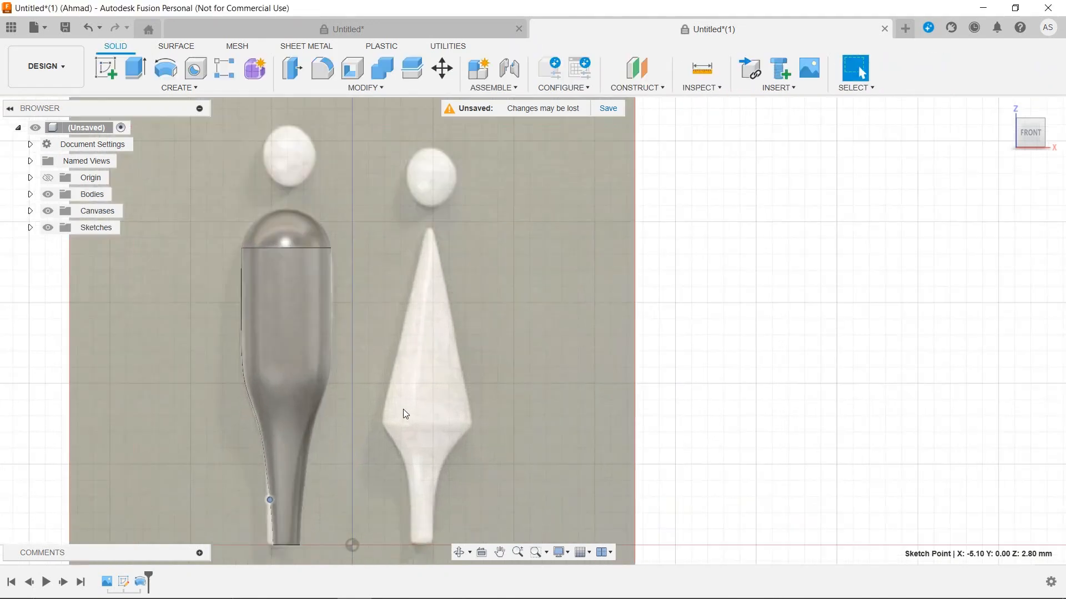
middle_drag(372, 326, 324, 419)
scroll(324, 419, down, 1)
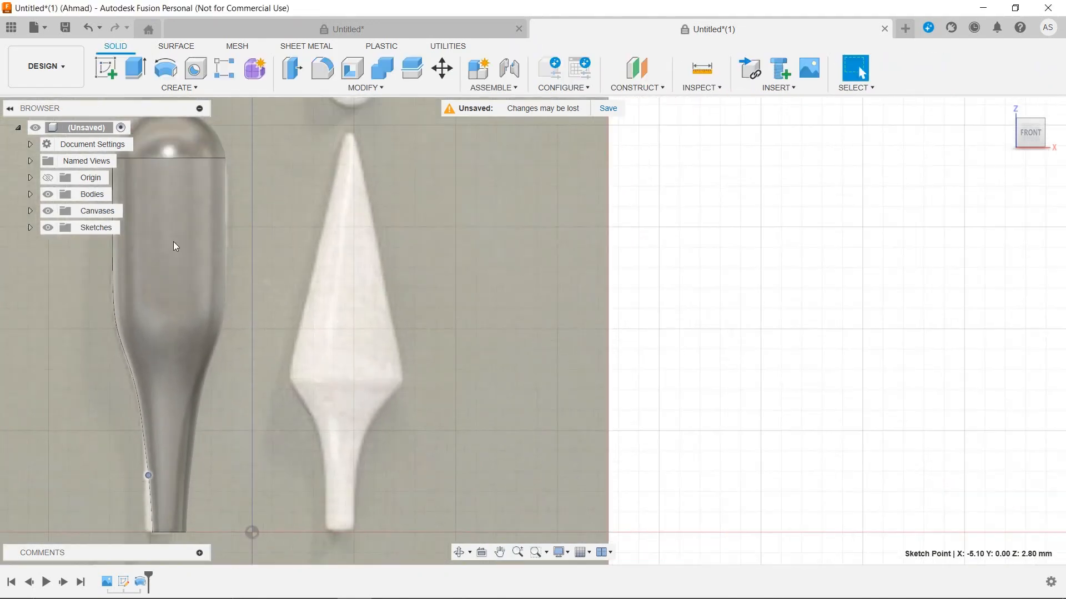
click(106, 69)
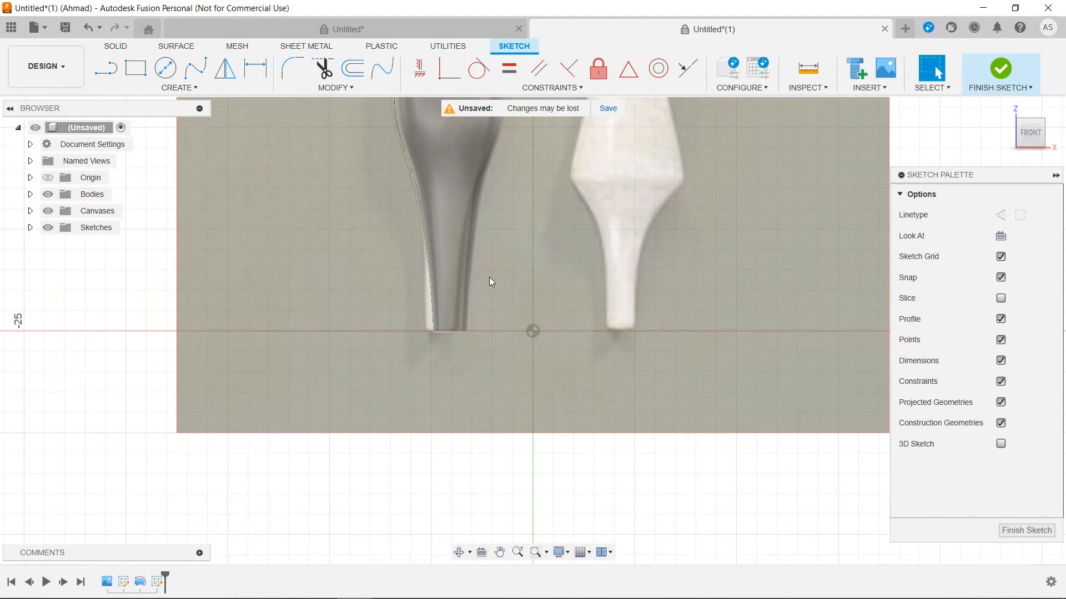
click(48, 179)
click(557, 281)
middle_drag(476, 315, 244, 510)
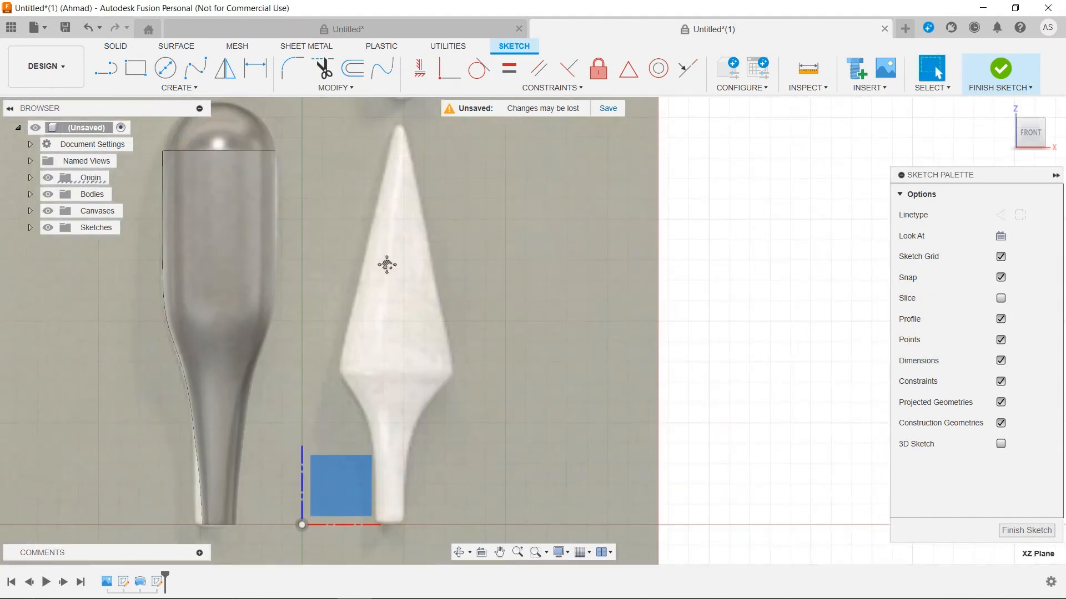
middle_drag(386, 265, 299, 252)
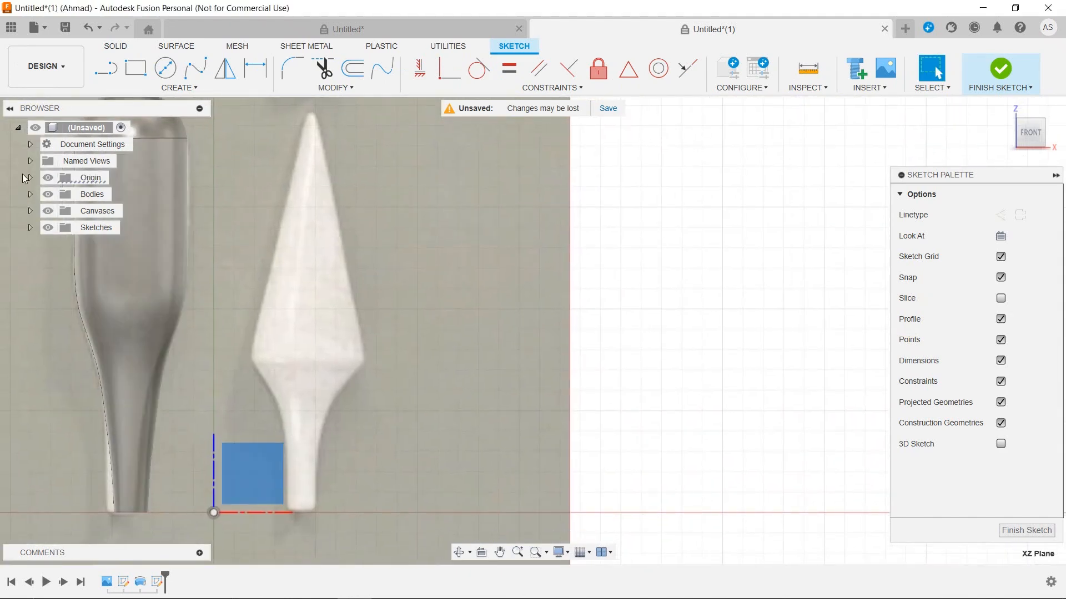
click(48, 177)
Step: Draw a straight line from the right figure's pointed tip down its slanted left edge to the widest corner
click(114, 70)
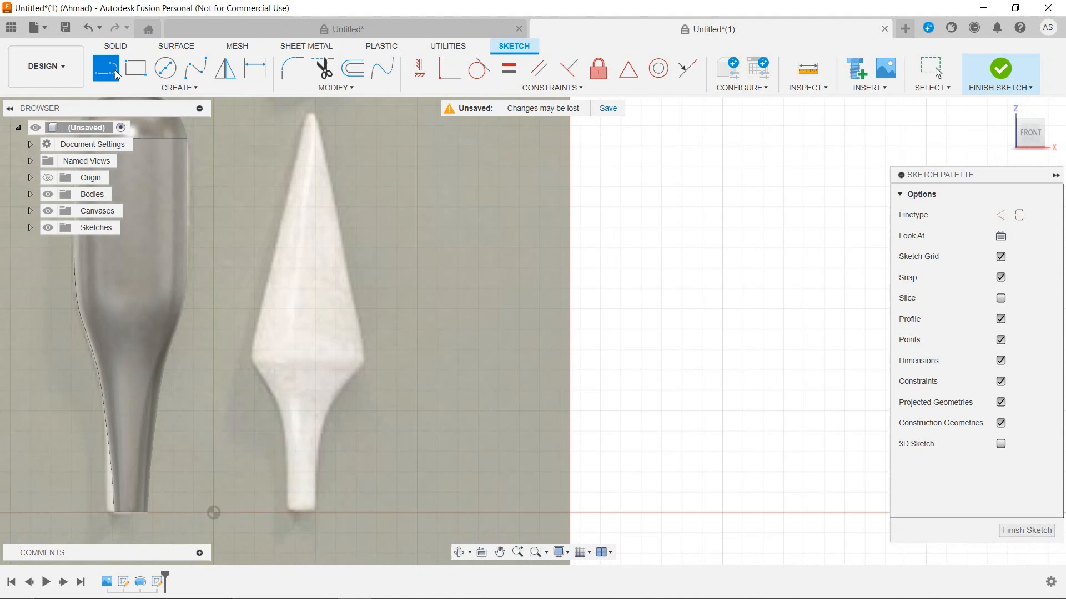
click(312, 112)
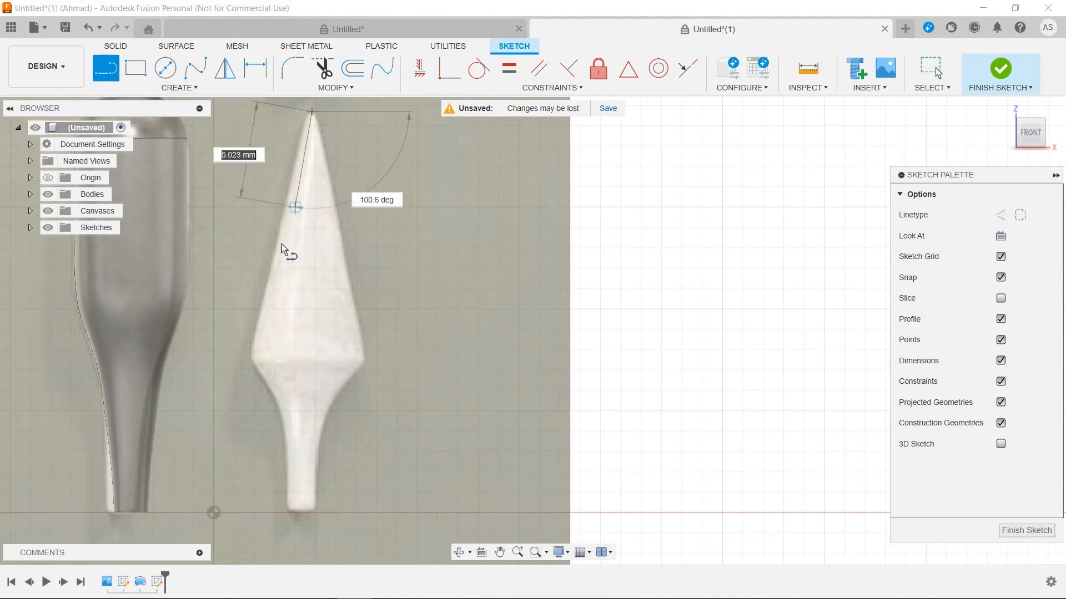
click(251, 355)
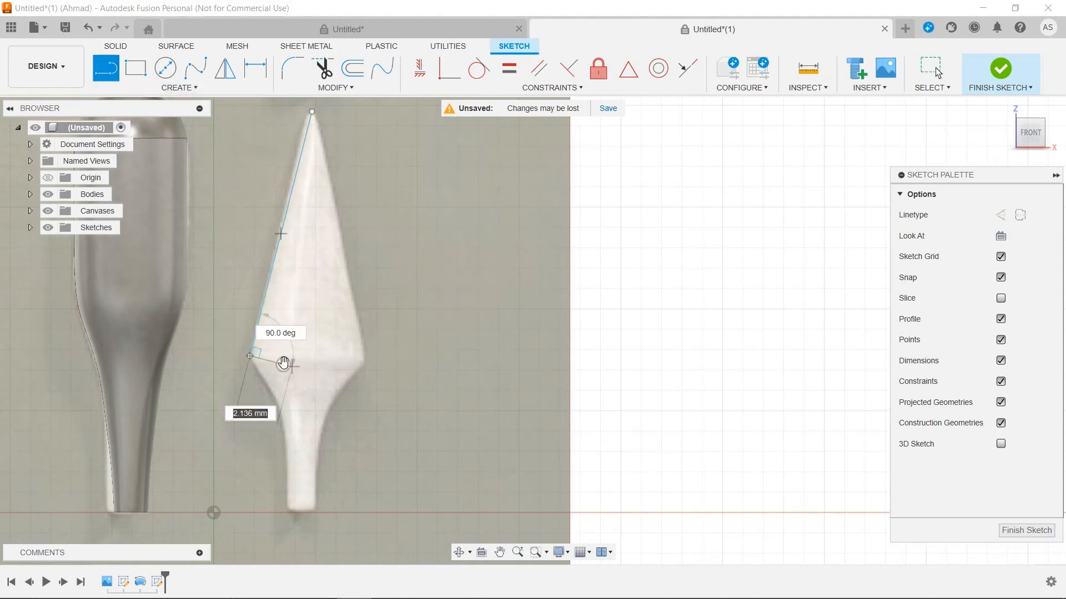
Step: Trace a fit point spline from the right figure's widest left corner down the curved leg edge to the base
click(195, 68)
scroll(254, 418, up, 2)
scroll(255, 417, up, 2)
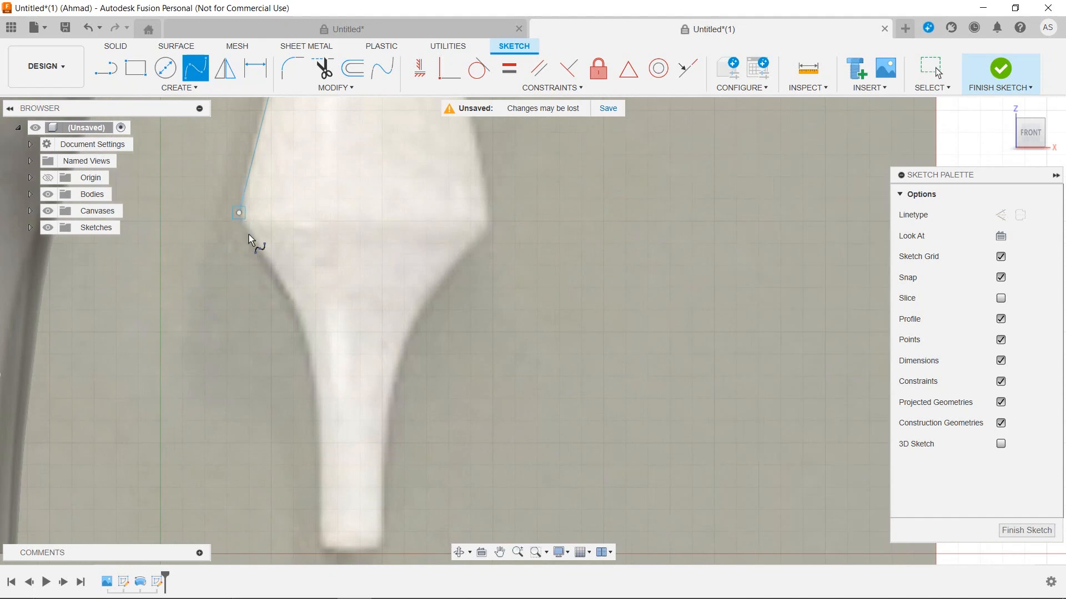
click(264, 254)
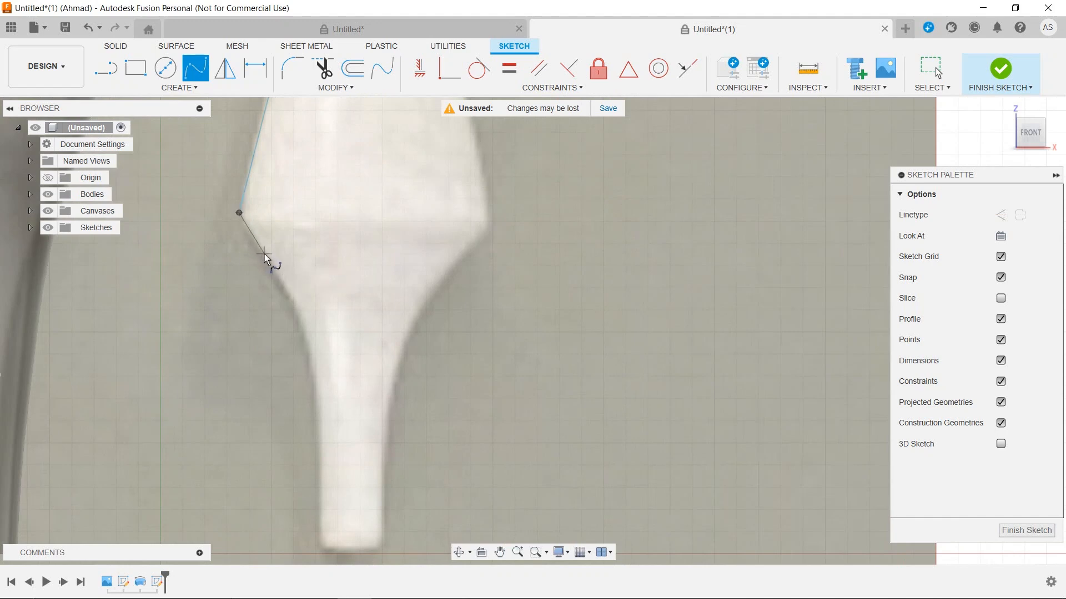
click(295, 304)
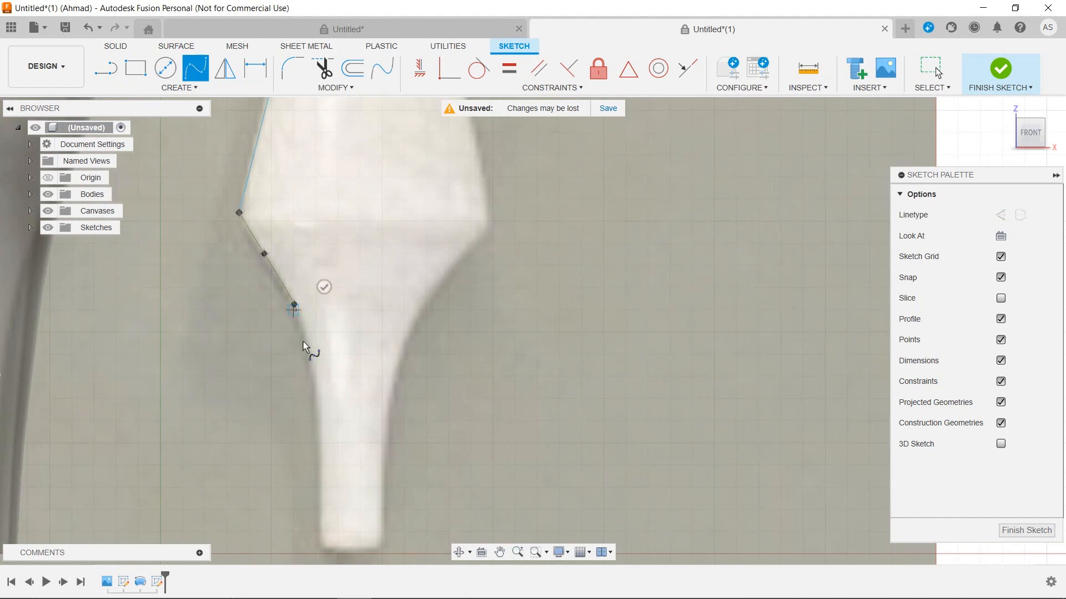
click(313, 371)
click(321, 453)
scroll(325, 539, up, 2)
scroll(326, 537, up, 2)
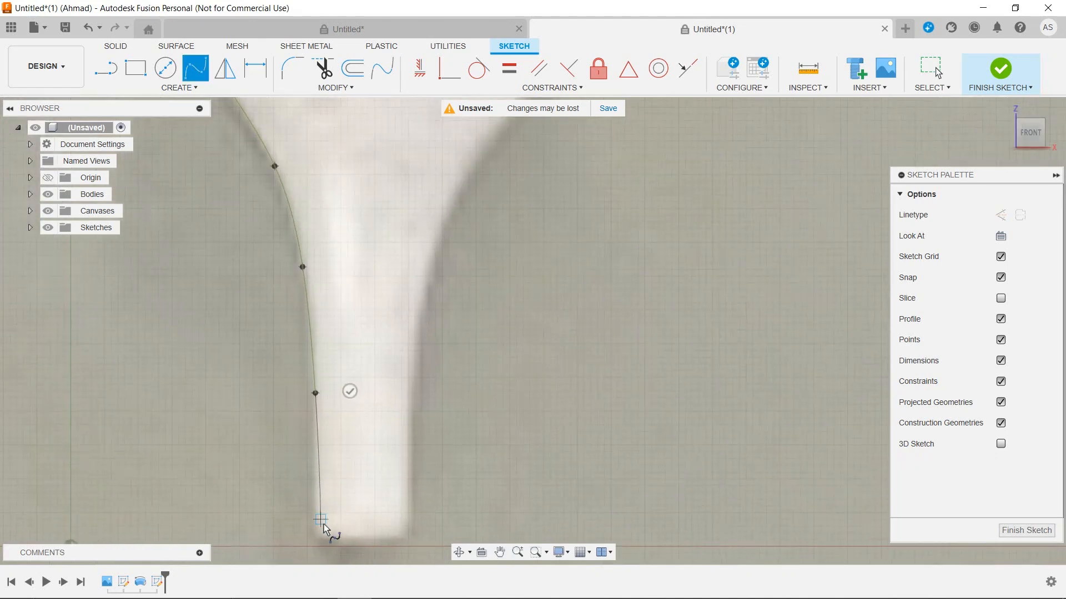
click(321, 526)
scroll(324, 543, up, 2)
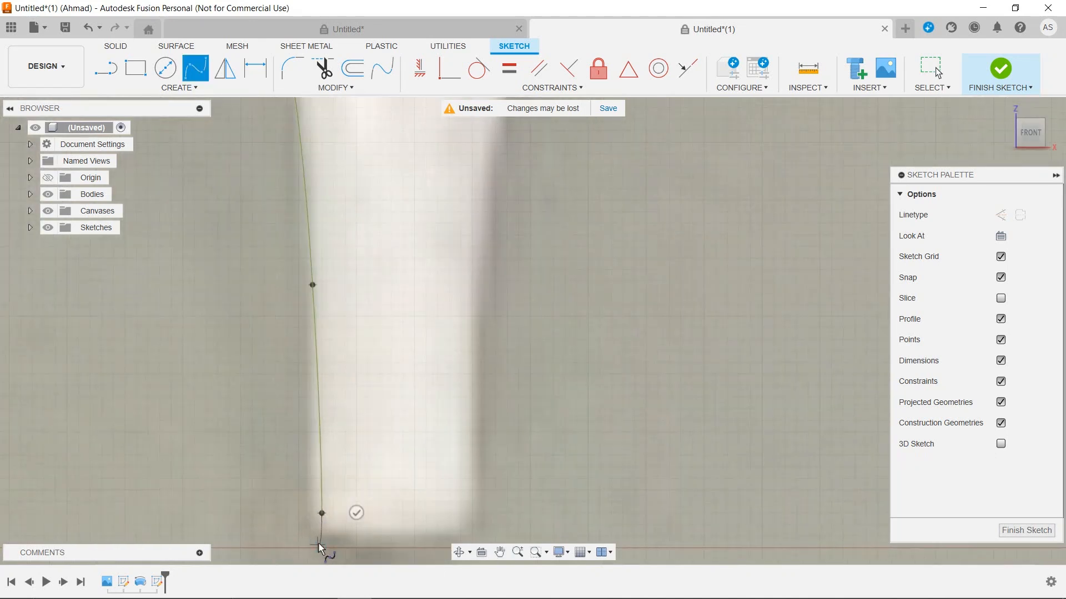
click(323, 547)
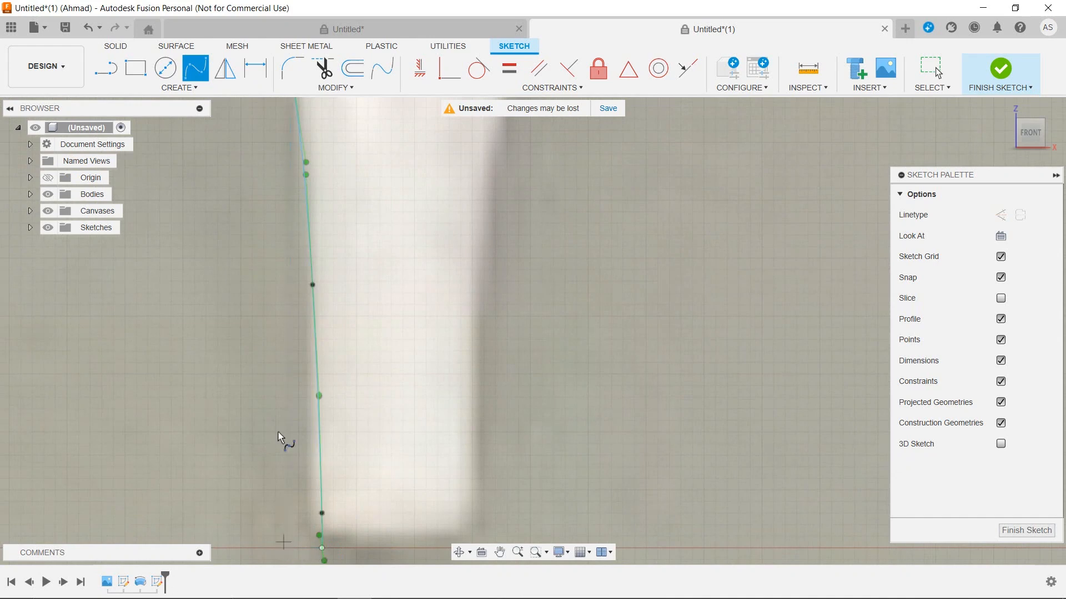
scroll(328, 446, down, 5)
Step: Close the right figure's half profile with a vertical line from the tip to the base and a base line to the spline's lower end
click(105, 68)
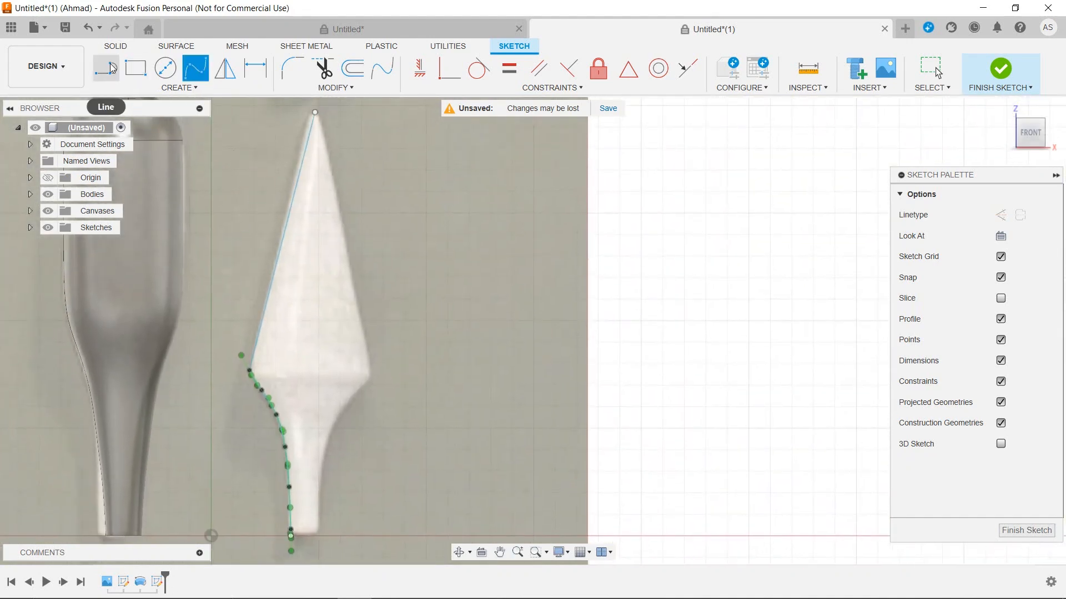
click(315, 112)
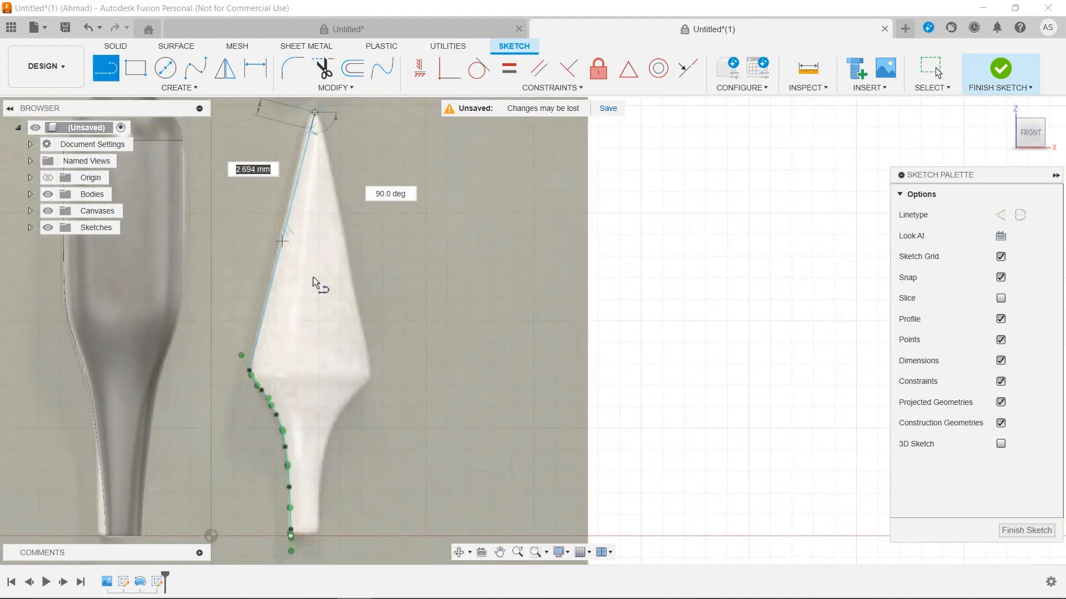
click(316, 535)
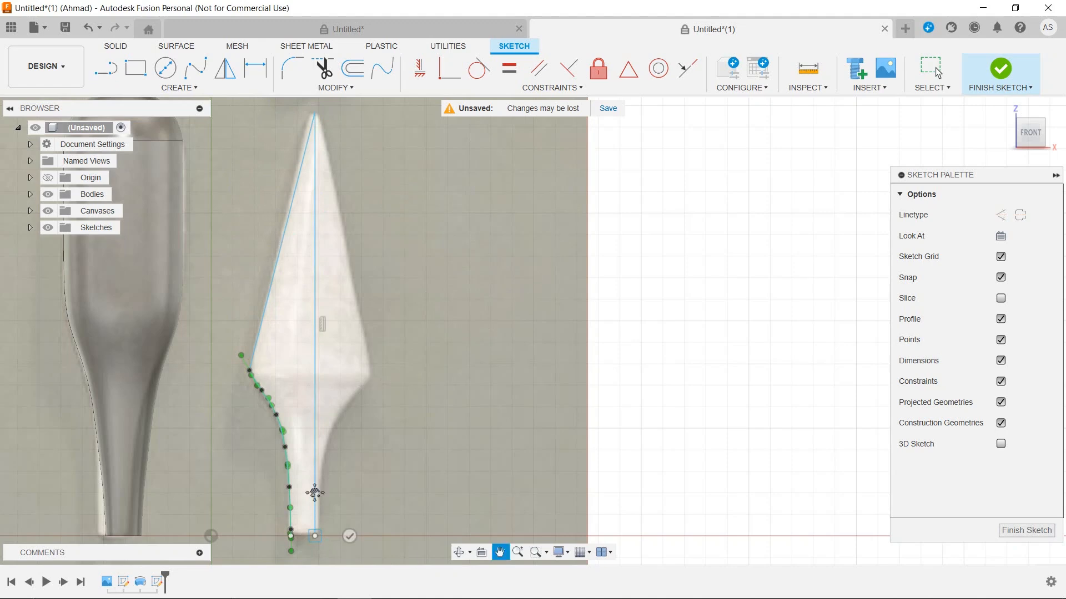
scroll(314, 433, up, 5)
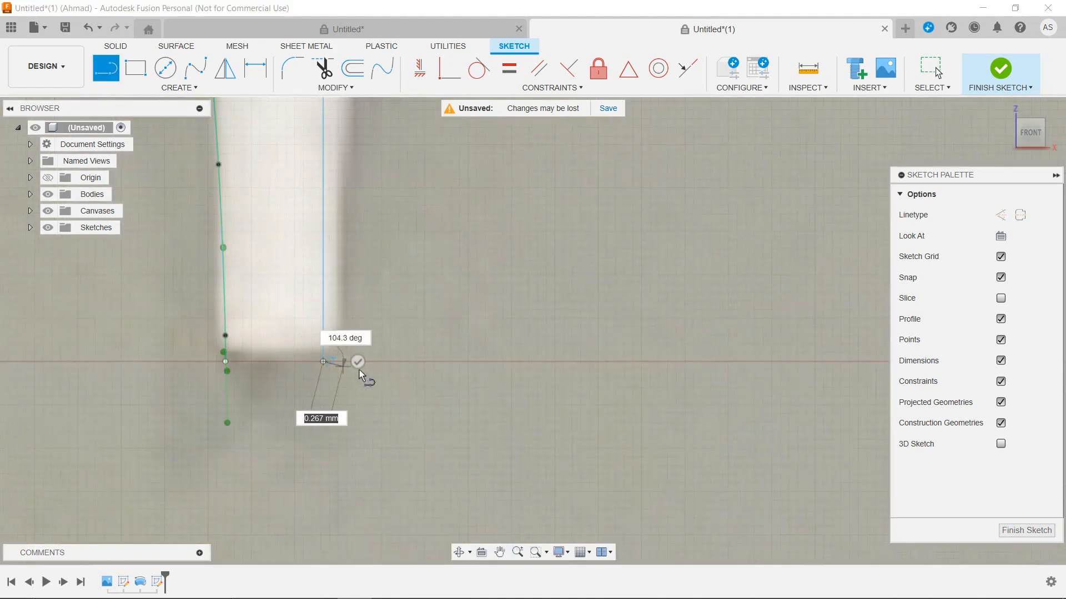
click(225, 361)
middle_drag(261, 326, 328, 441)
scroll(328, 440, down, 1)
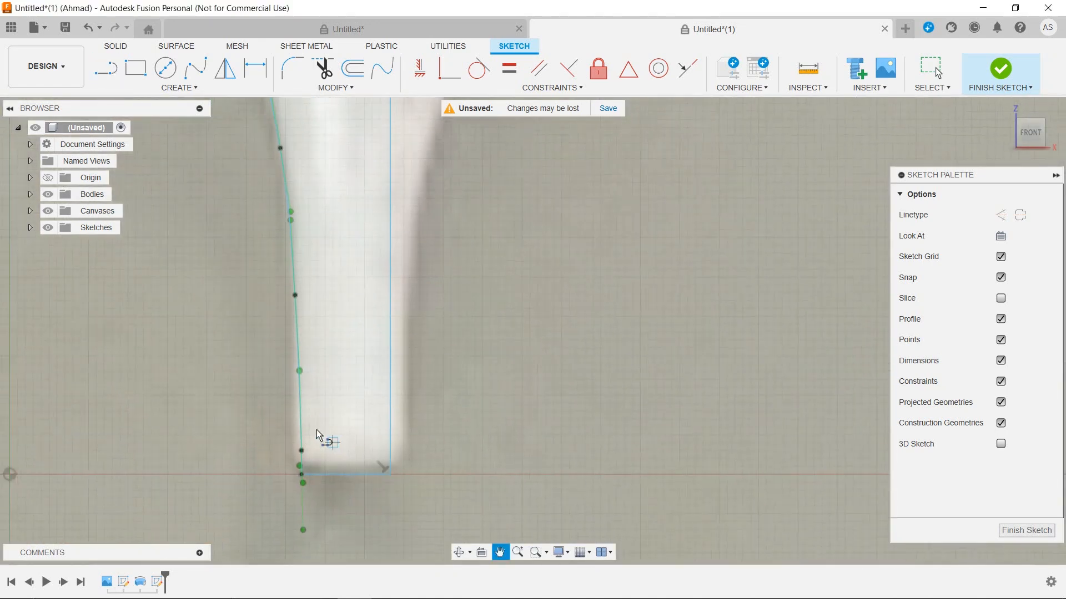
right_click(340, 293)
click(394, 297)
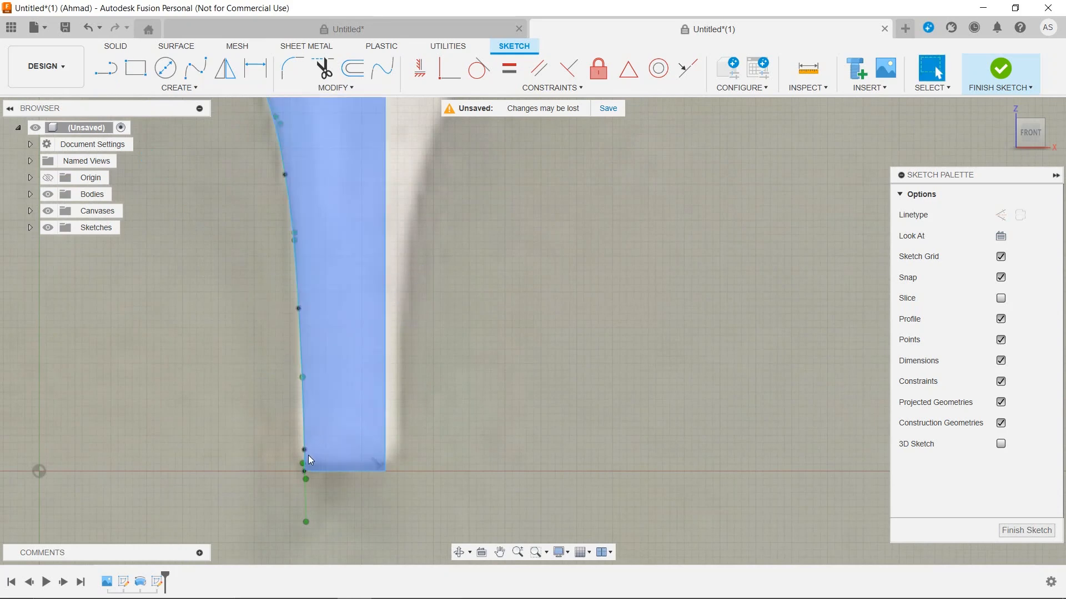
Step: Move the right figure's lower spline end to about X 4.06 mm and the fit point above it to about X 3.93 mm
click(301, 472)
drag(327, 471, 326, 450)
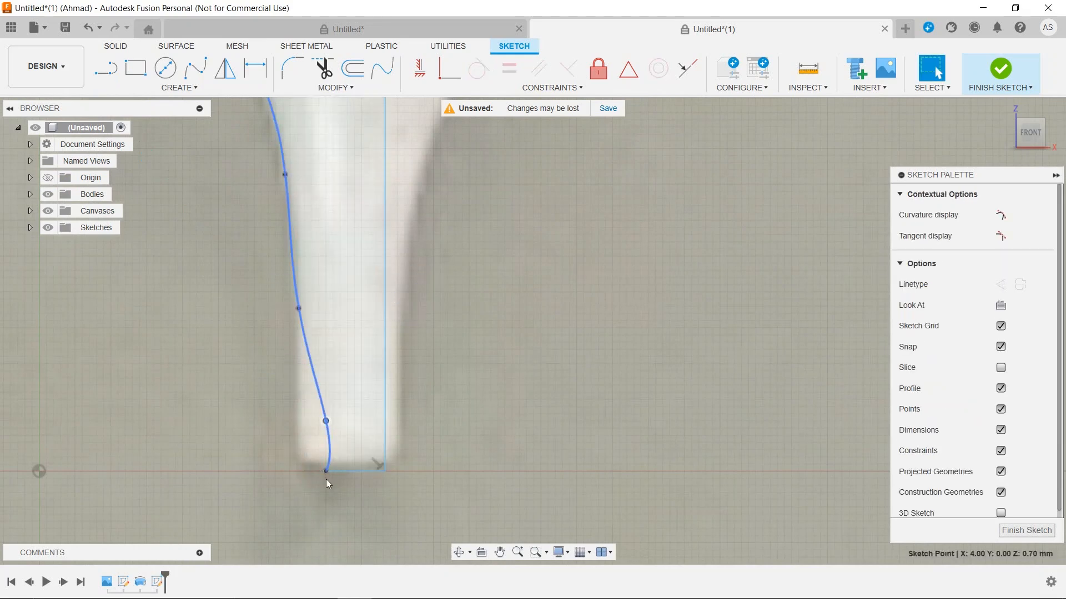
drag(331, 471, 338, 471)
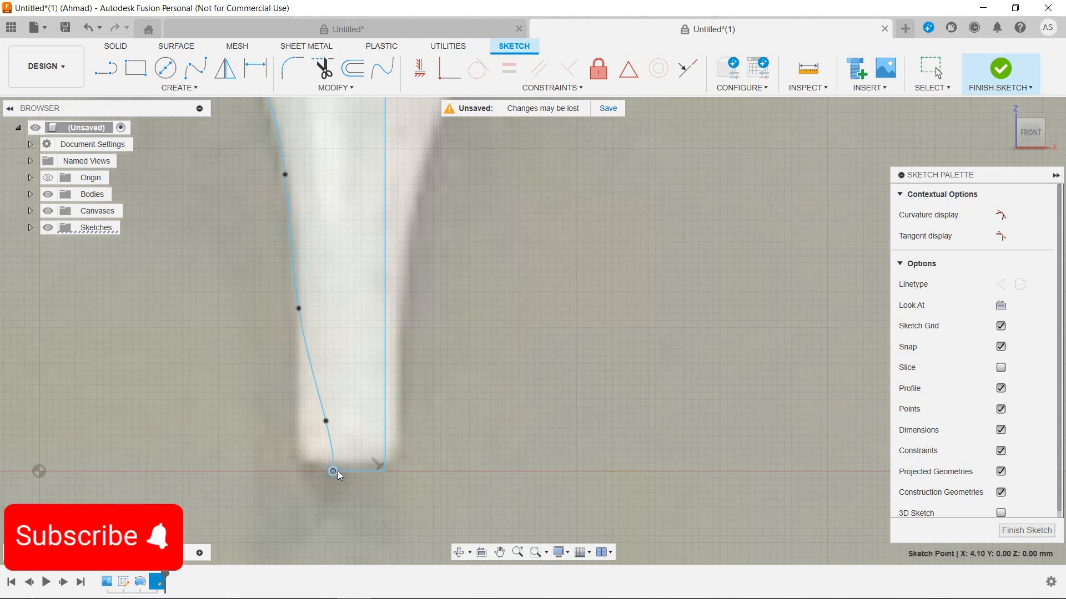
scroll(333, 472, up, 5)
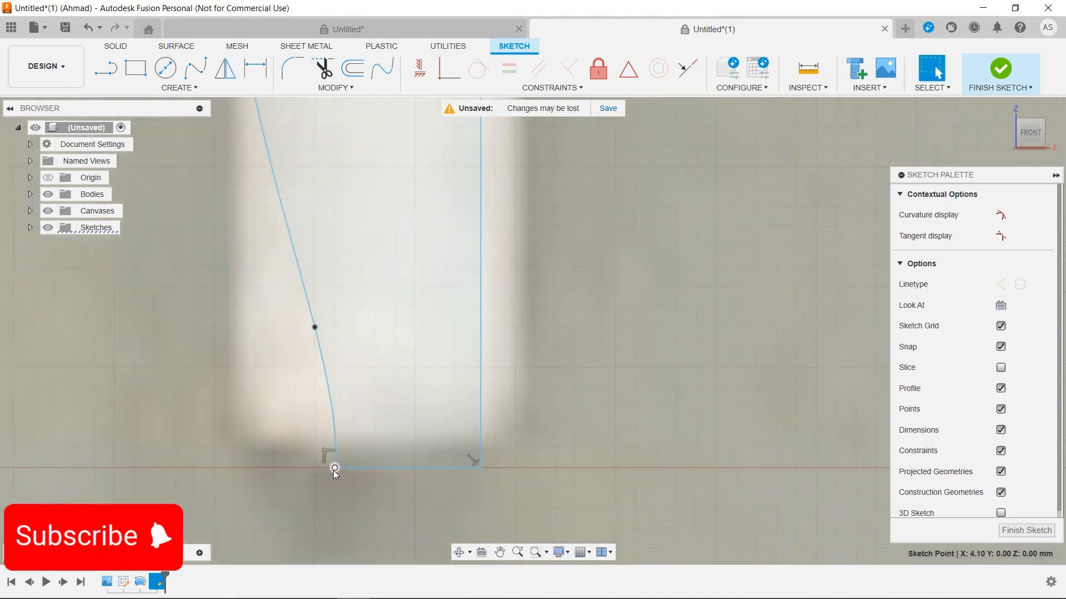
drag(335, 470, 326, 468)
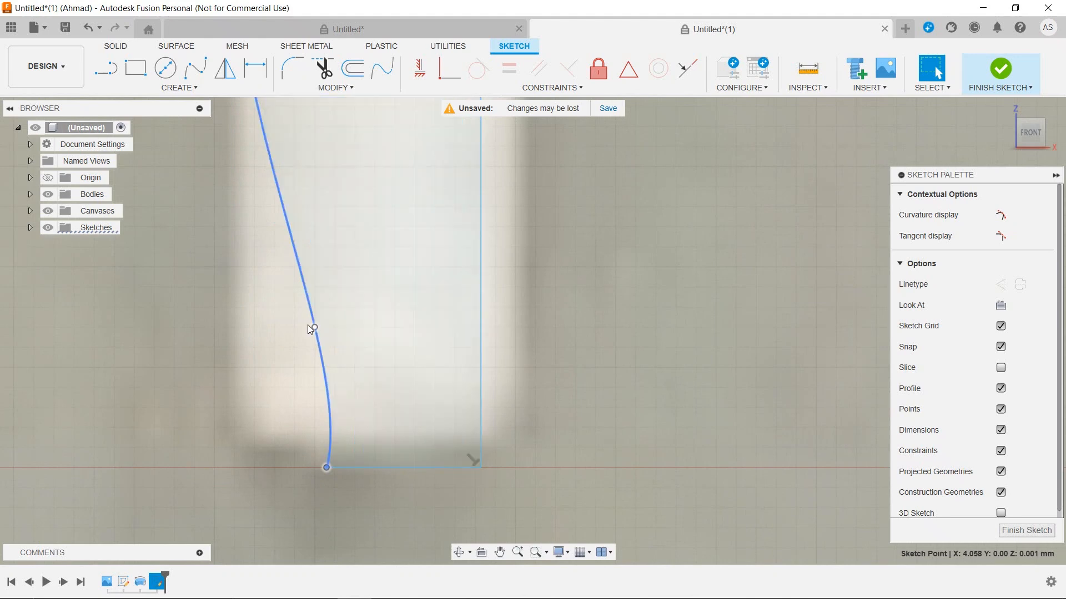
drag(312, 326, 301, 326)
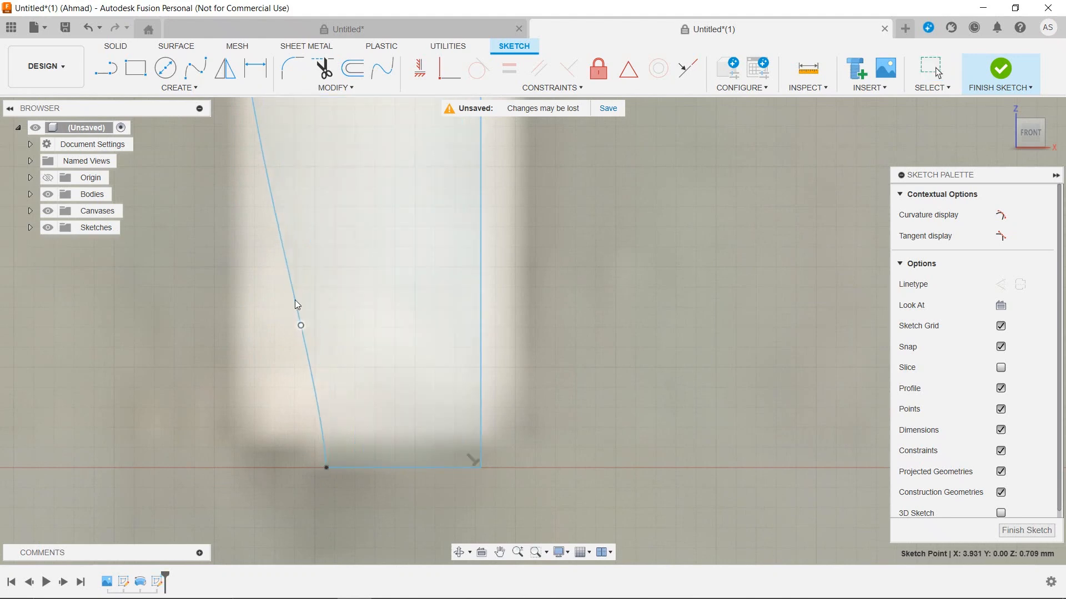
click(327, 467)
key(m)
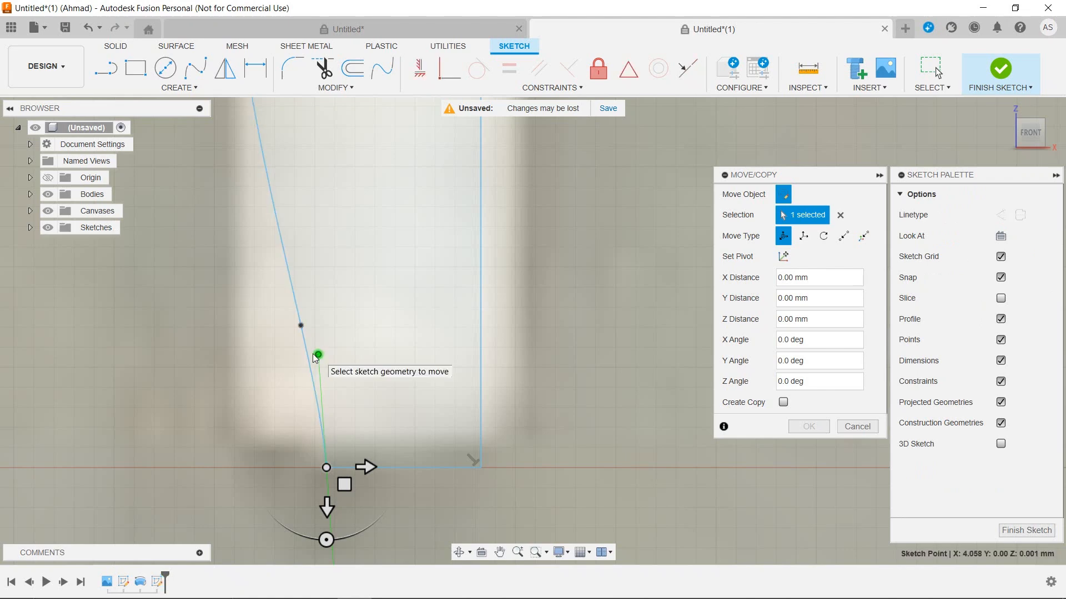
click(311, 358)
click(309, 356)
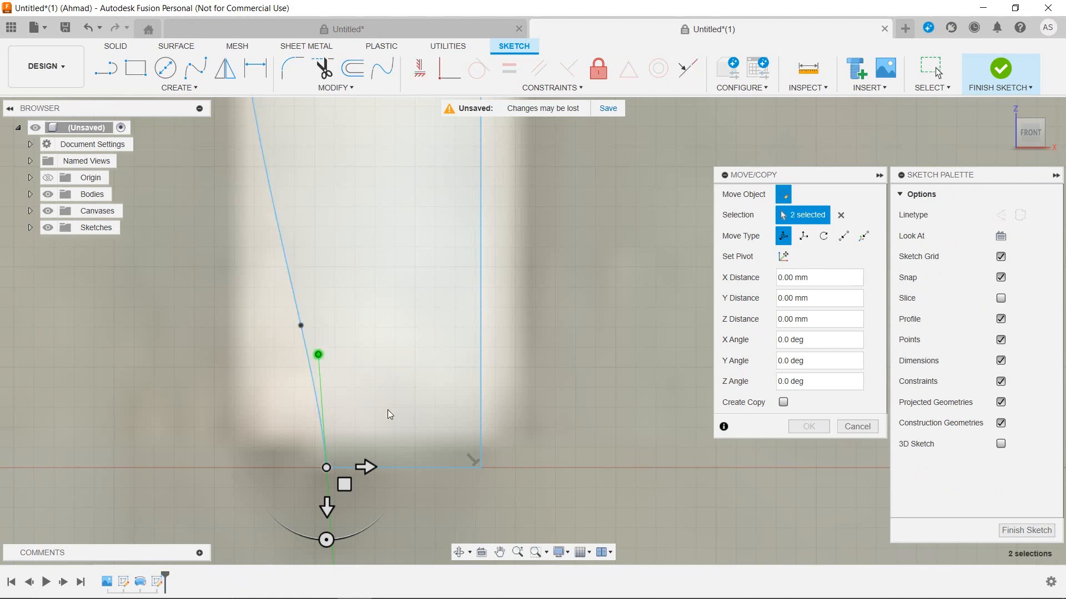
click(853, 430)
Step: Pull the end tangent handle onto the right figure's spline and move the next fit point up the leg to X 3.70, Z 2.30 mm
mouse_move(318, 354)
mouse_down()
mouse_move(288, 361)
mouse_move(307, 358)
mouse_up()
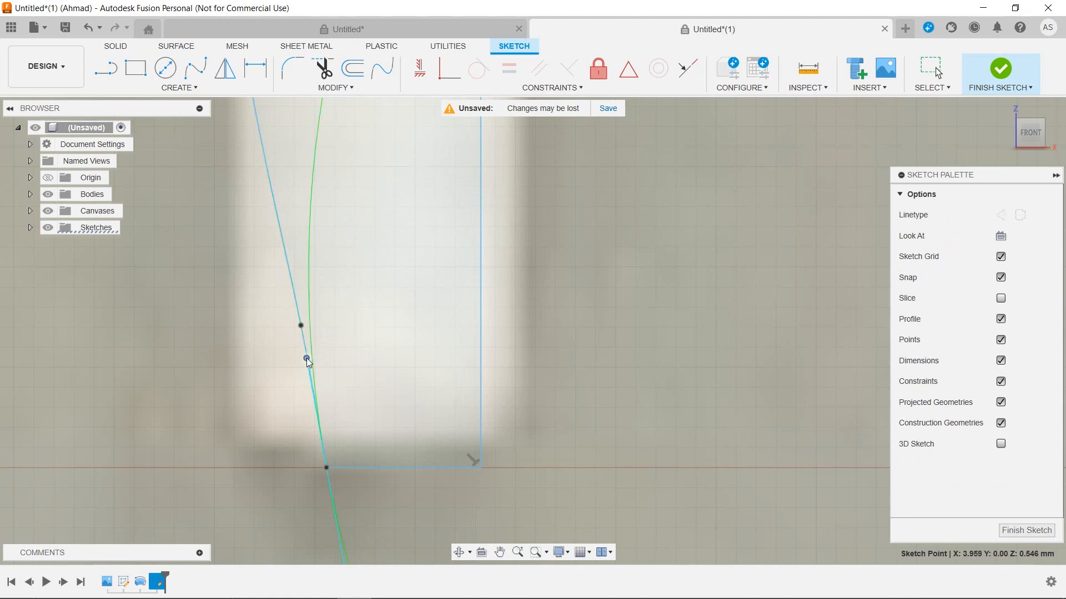
scroll(295, 355, down, 3)
middle_drag(247, 294, 249, 466)
drag(265, 311, 271, 311)
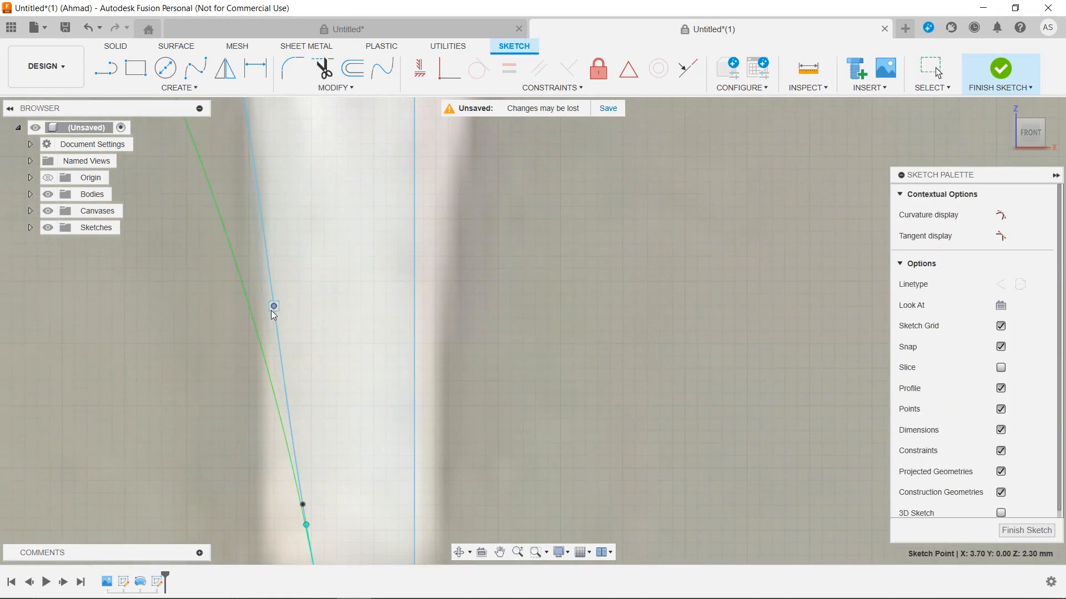
scroll(273, 315, down, 6)
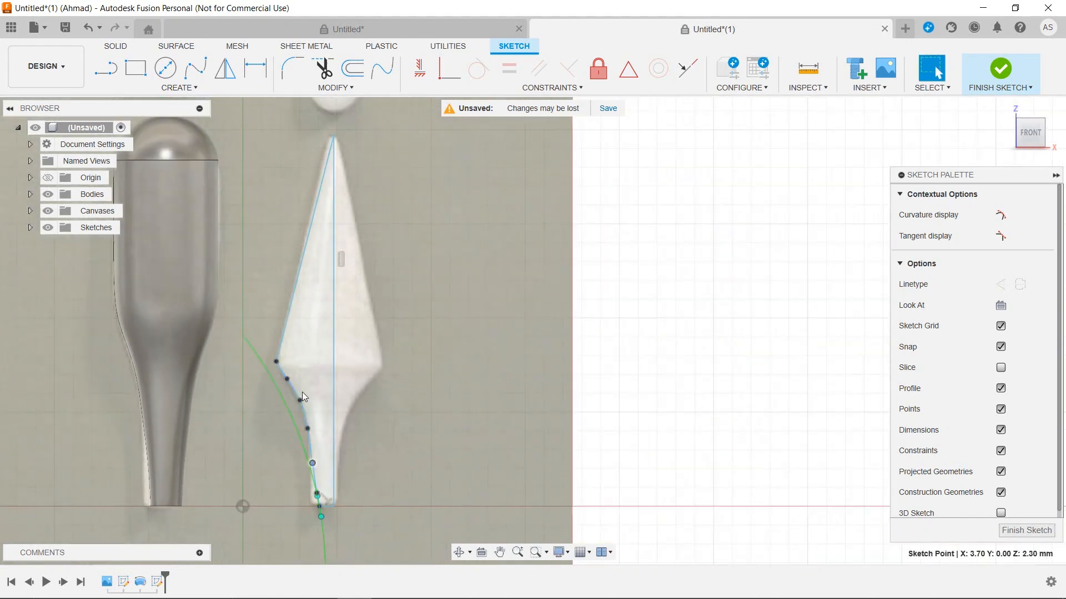
Step: Finish the sketch and revolve the right figure's half profile 360 degrees about its vertical line as a new body
click(1026, 530)
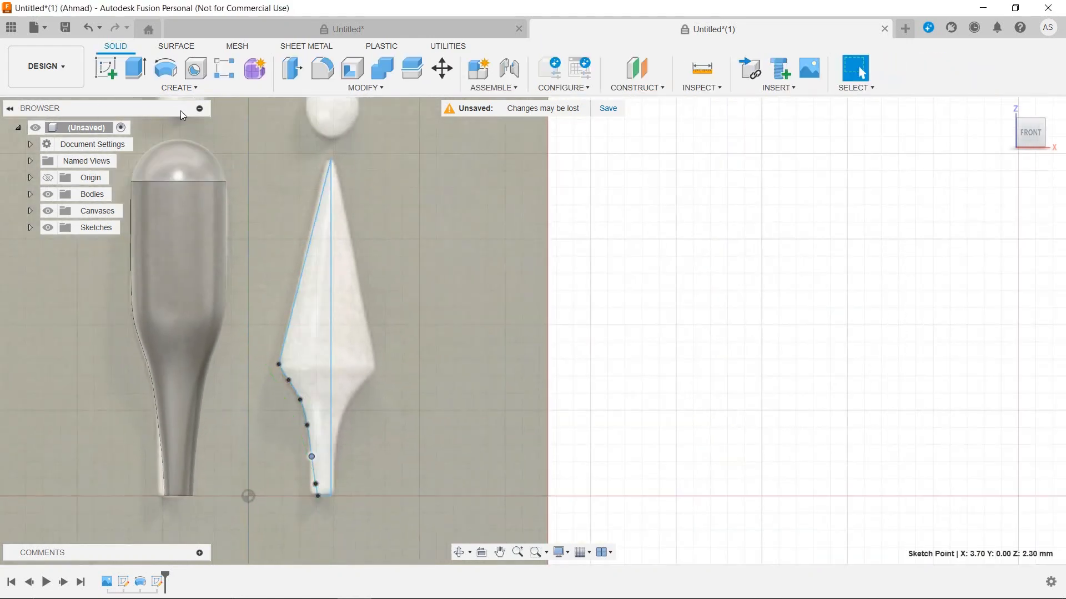
click(165, 78)
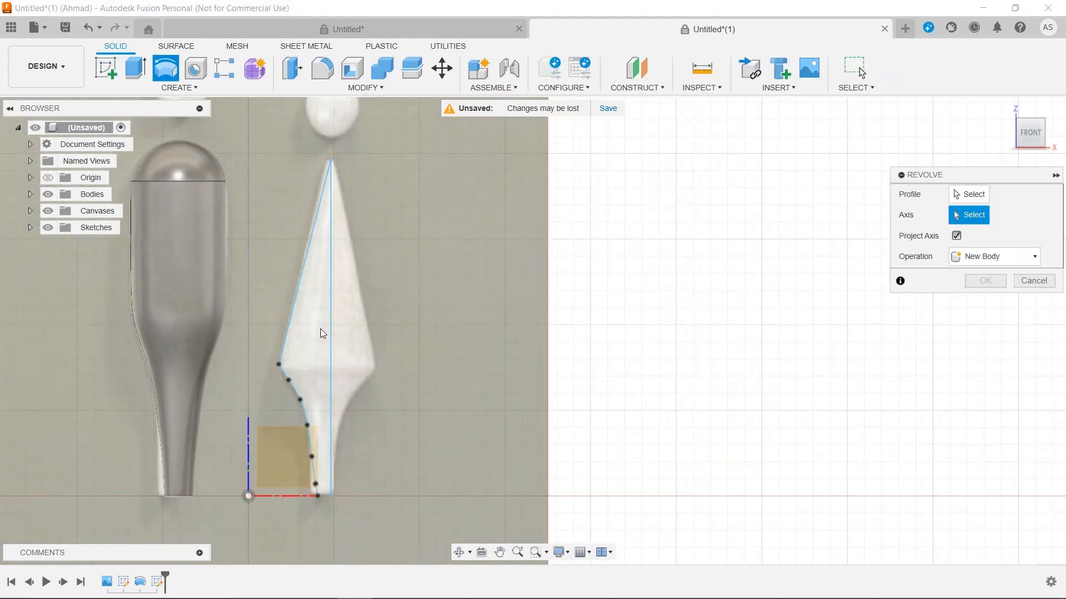
click(320, 329)
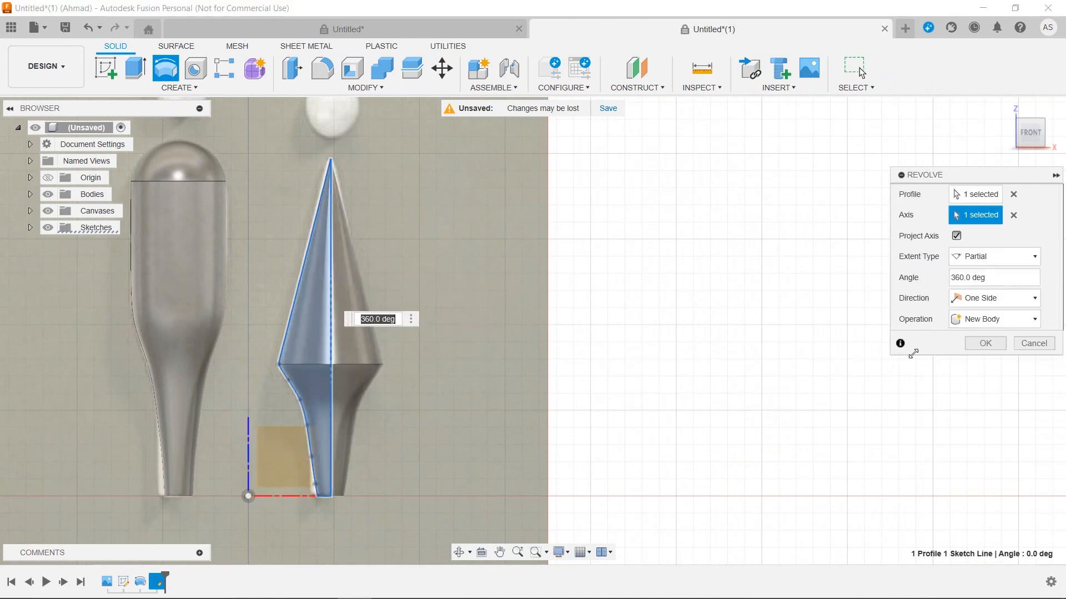
click(981, 344)
Step: Reopen the right figure's sketch and shift three leg fit points inward to X 3.20, 3.60 and 3.90 mm
scroll(402, 414, up, 5)
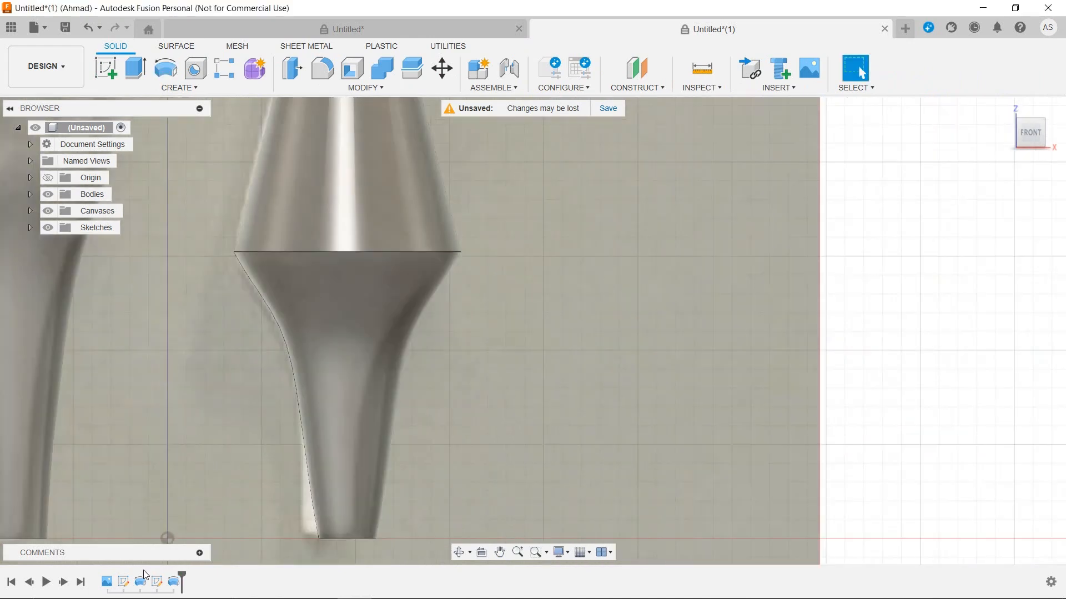
right_click(159, 581)
click(186, 432)
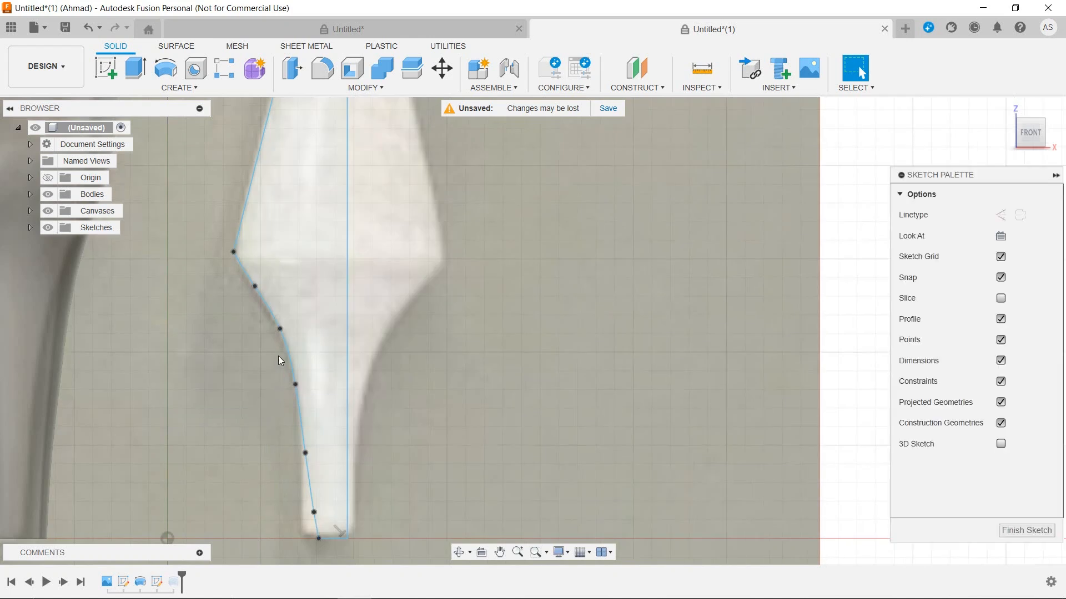
scroll(278, 344, up, 4)
drag(283, 296, 298, 300)
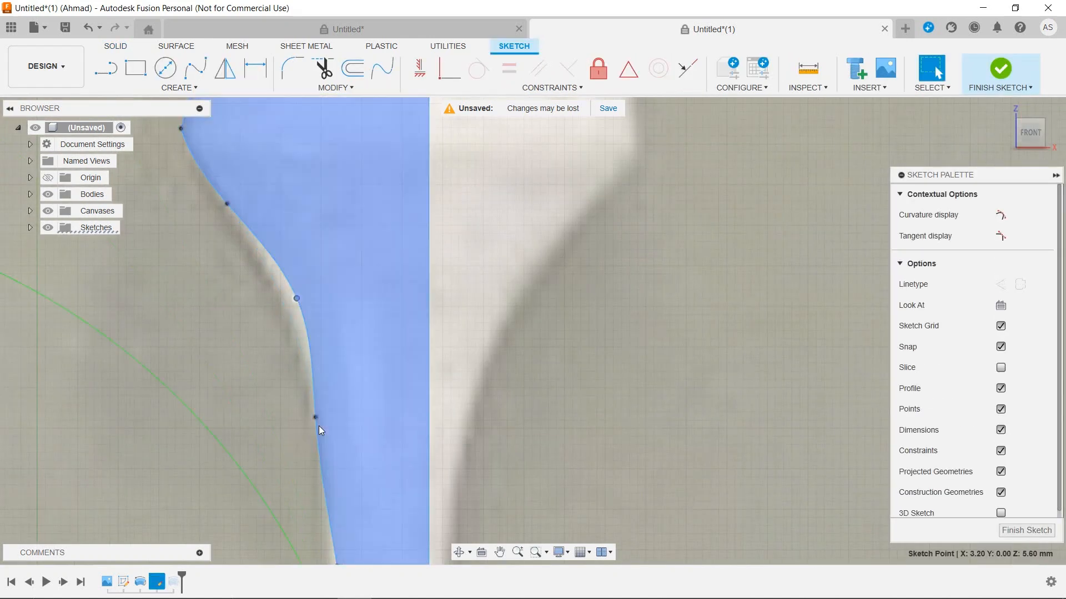
drag(316, 417, 326, 419)
middle_drag(349, 557, 310, 352)
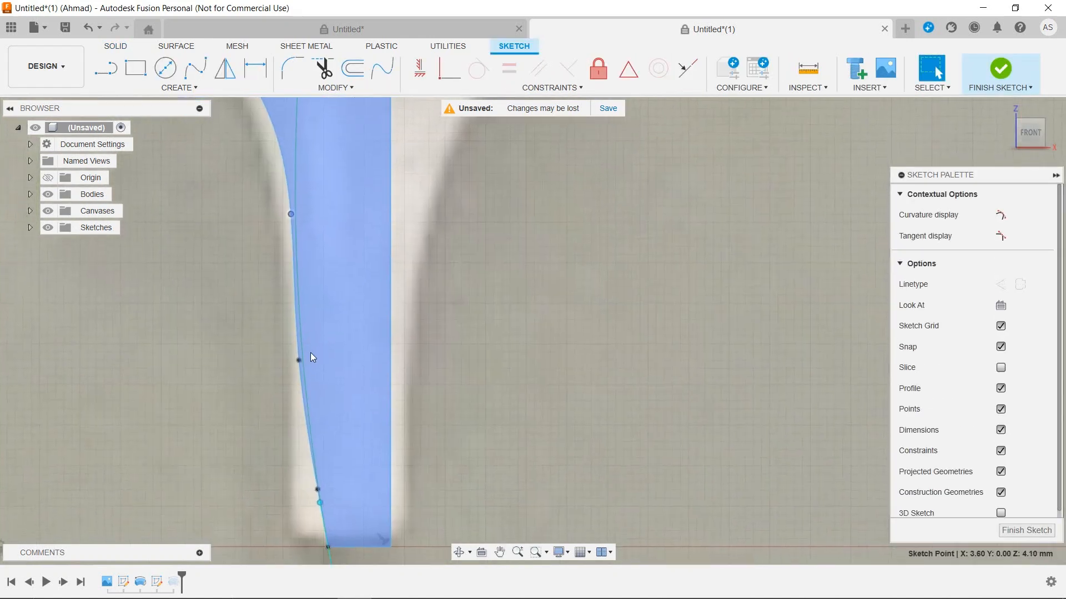
drag(310, 363, 314, 361)
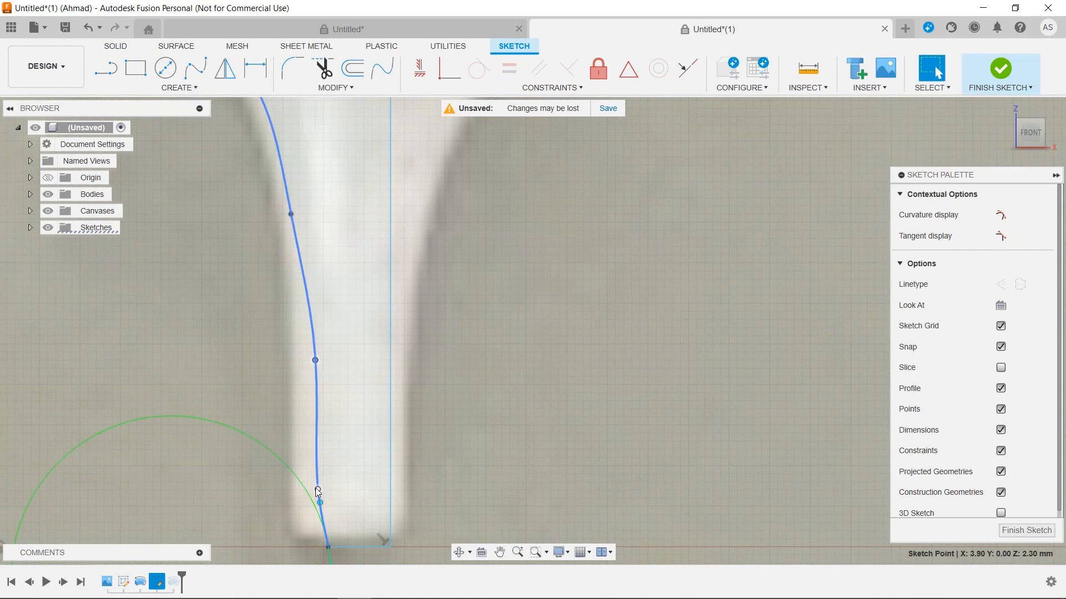
Step: Move the spline's base end to X 4.20 mm, adjust the curve just above it, and finish the sketch to update the body
drag(318, 491, 332, 495)
drag(329, 553, 339, 551)
scroll(340, 549, up, 5)
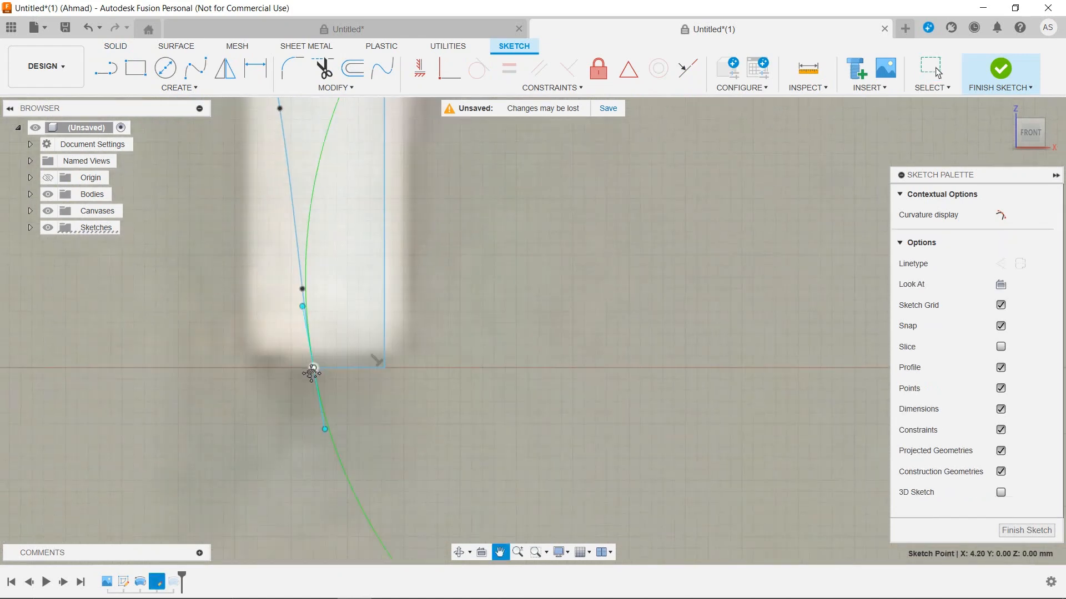
drag(288, 317, 289, 311)
scroll(308, 366, down, 3)
scroll(310, 376, down, 6)
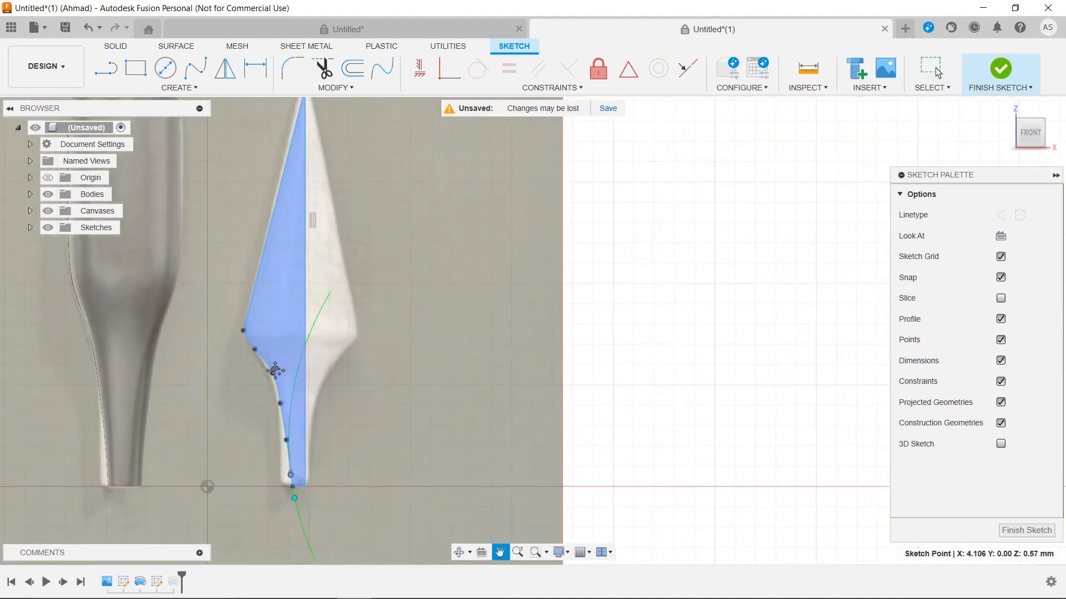
click(1024, 531)
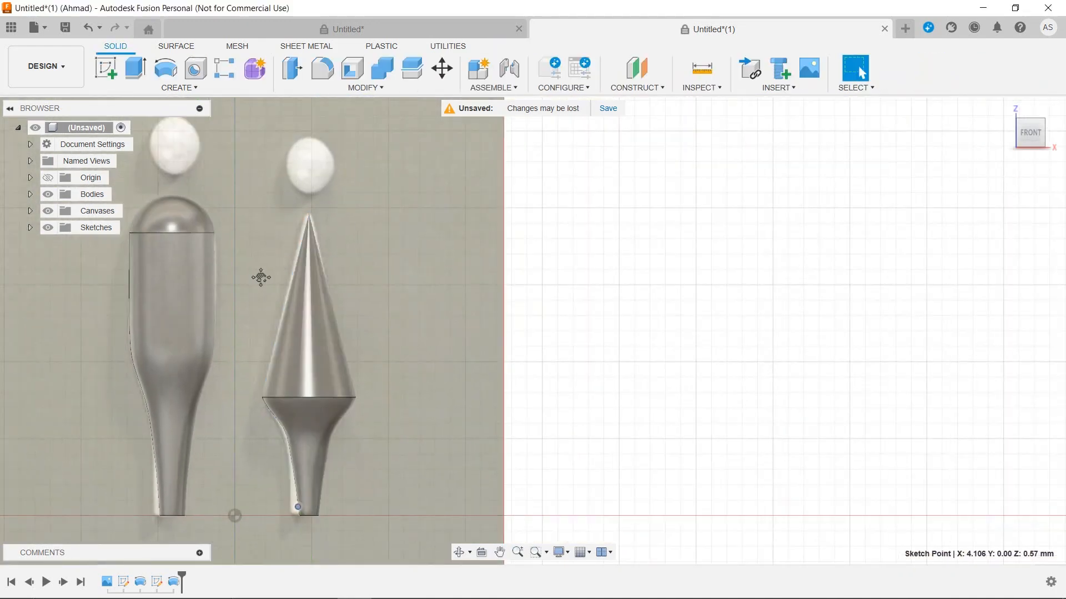
Step: Start a new sketch on the XZ plane for tracing the left figure's head
middle_drag(261, 278, 370, 444)
scroll(311, 337, up, 4)
click(110, 69)
click(509, 336)
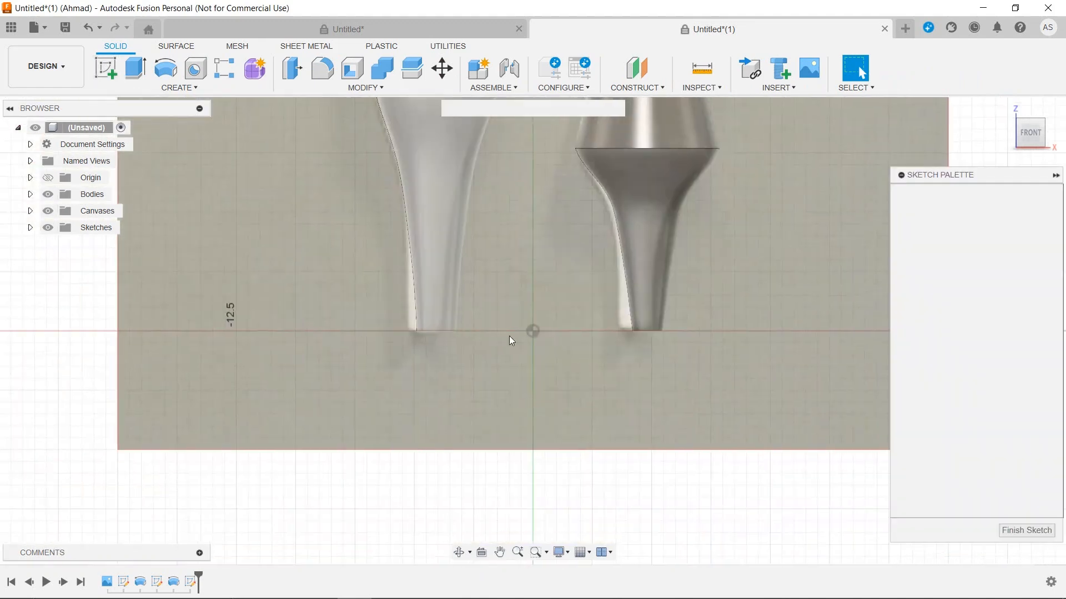
middle_drag(528, 248, 468, 548)
middle_drag(377, 134, 393, 373)
scroll(380, 351, up, 2)
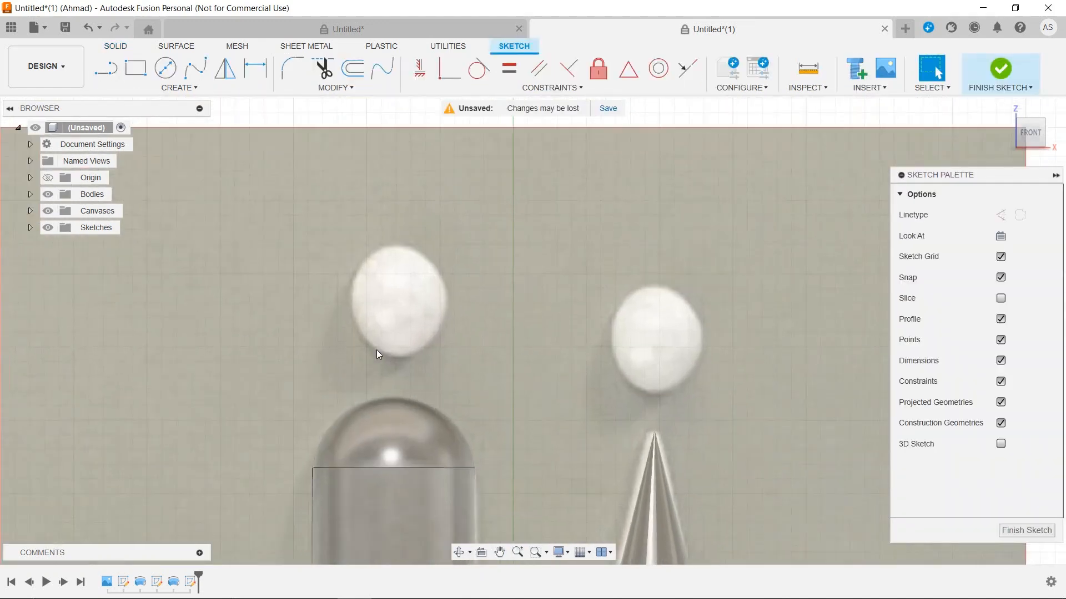
Step: Draw a center-diameter circle around the left figure's head and split it with a vertical line from its top to its bottom
key(c)
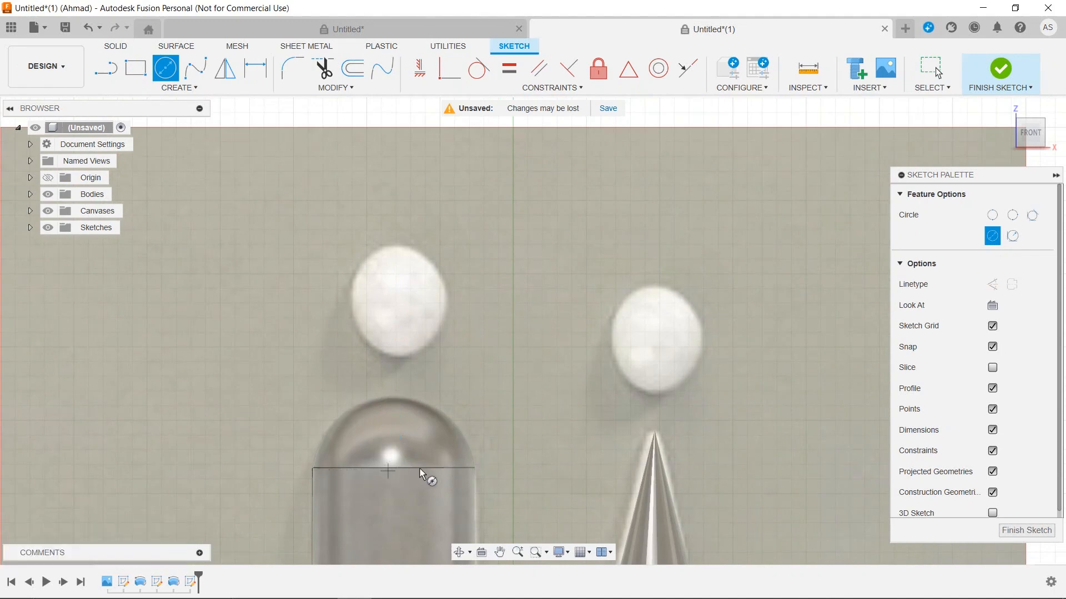
click(395, 303)
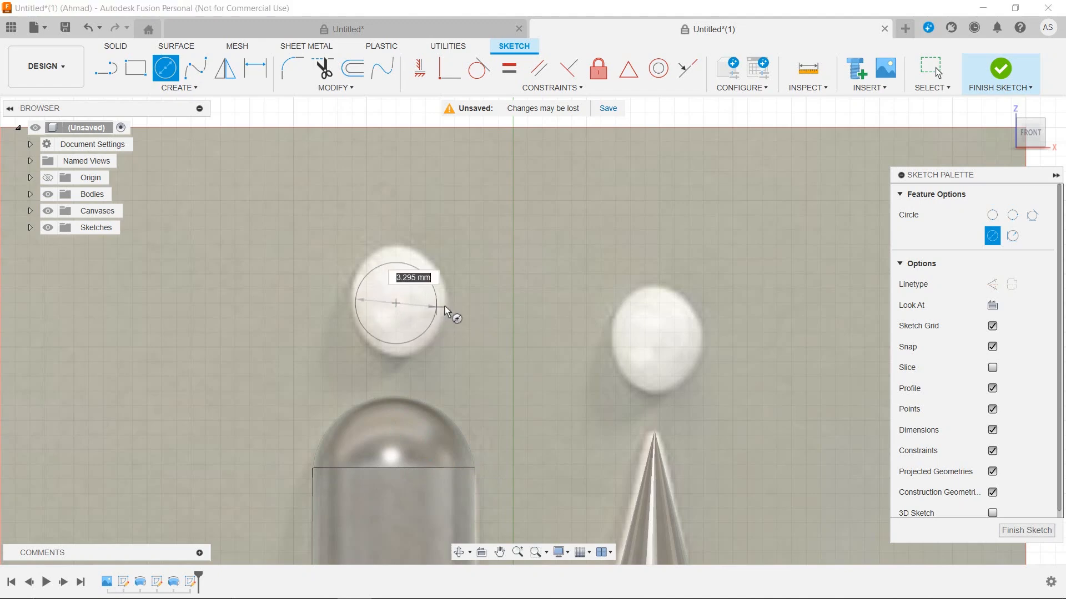
click(458, 309)
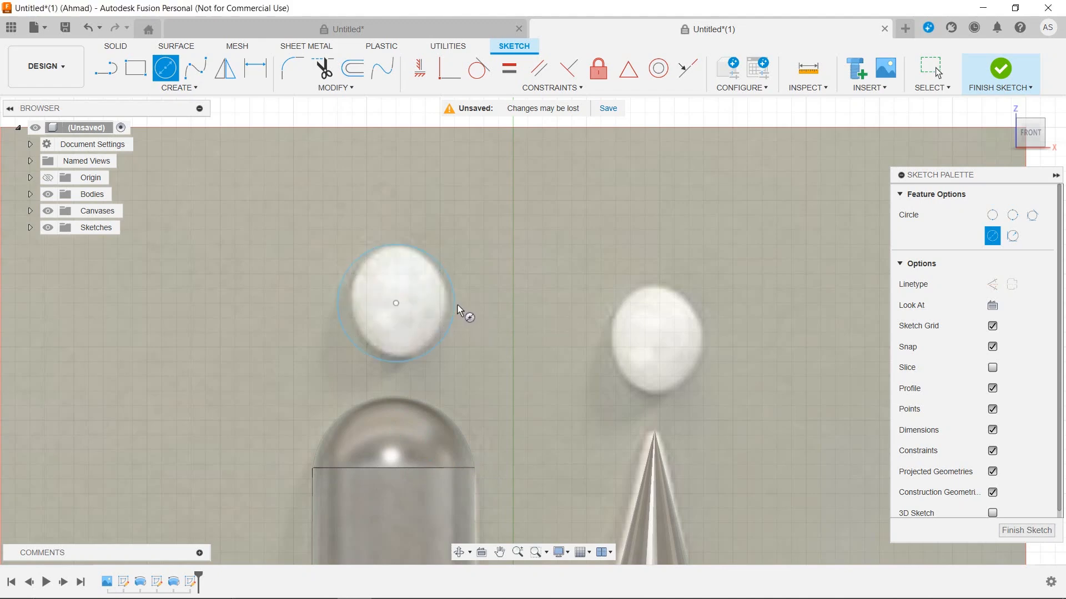
key(l)
click(395, 244)
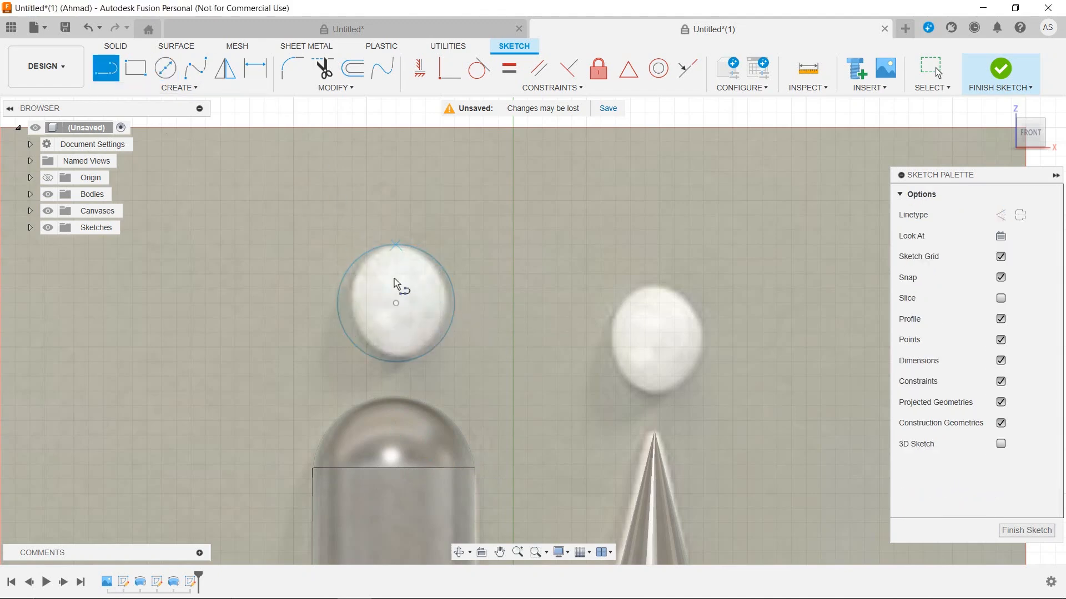
click(396, 362)
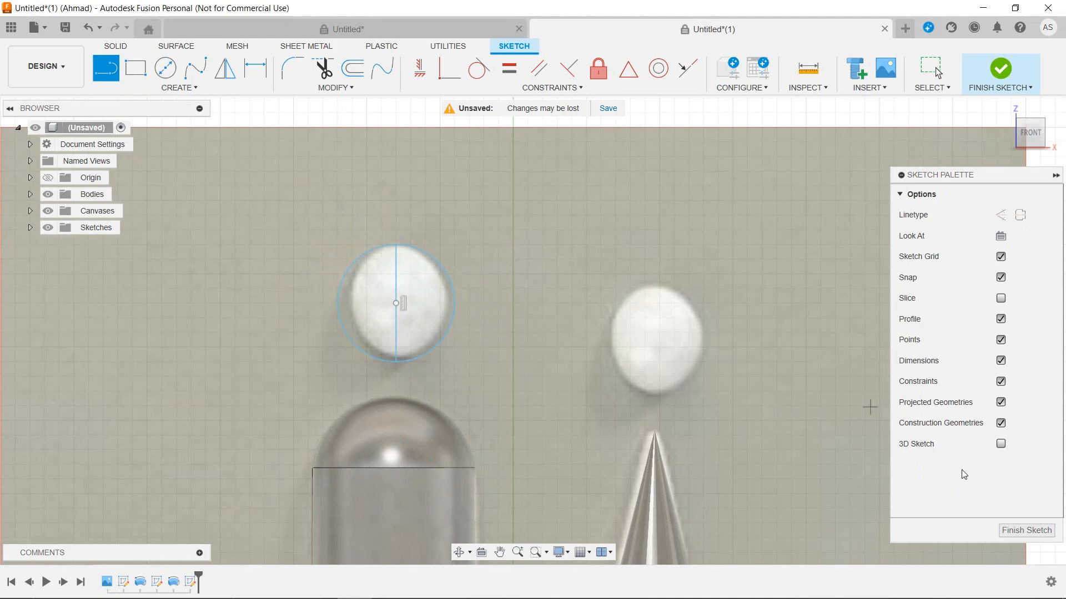
Step: Finish the sketch and revolve the left half circle about the vertical diameter line into a new spherical head body
click(1026, 530)
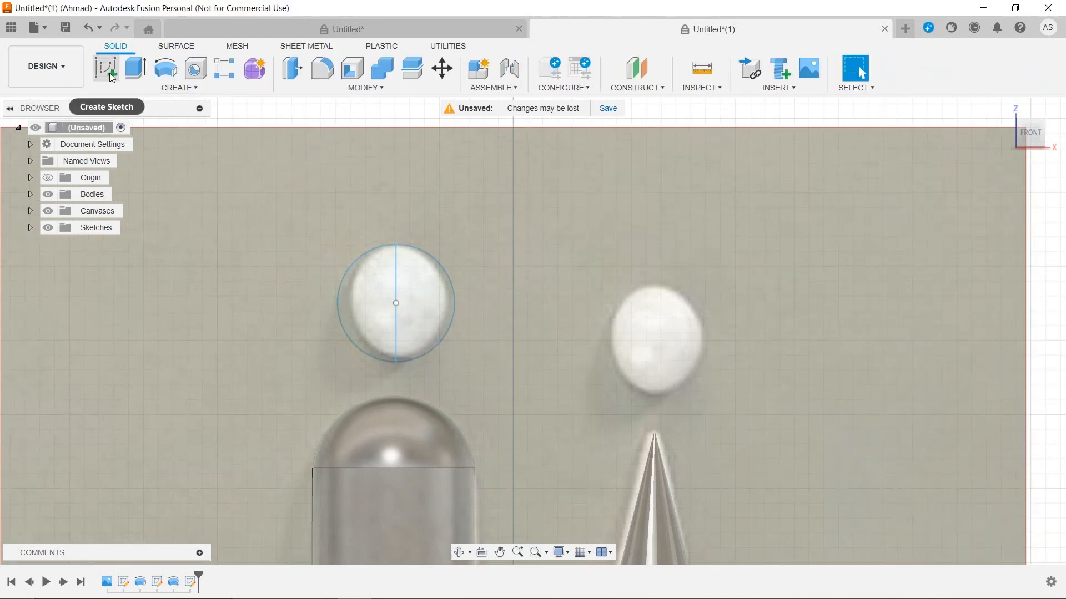
click(166, 68)
click(378, 305)
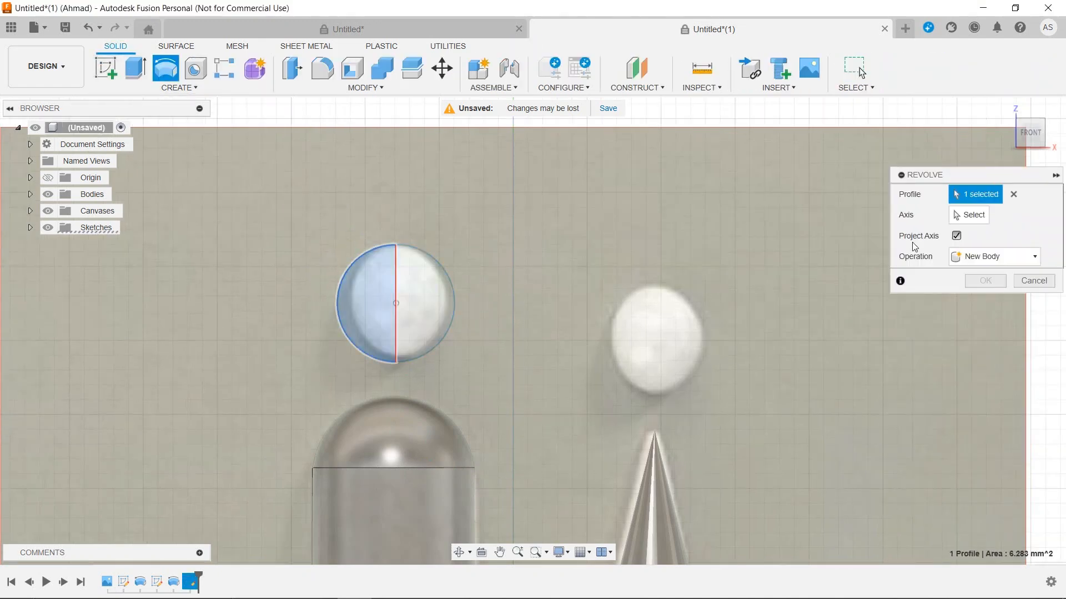
click(969, 215)
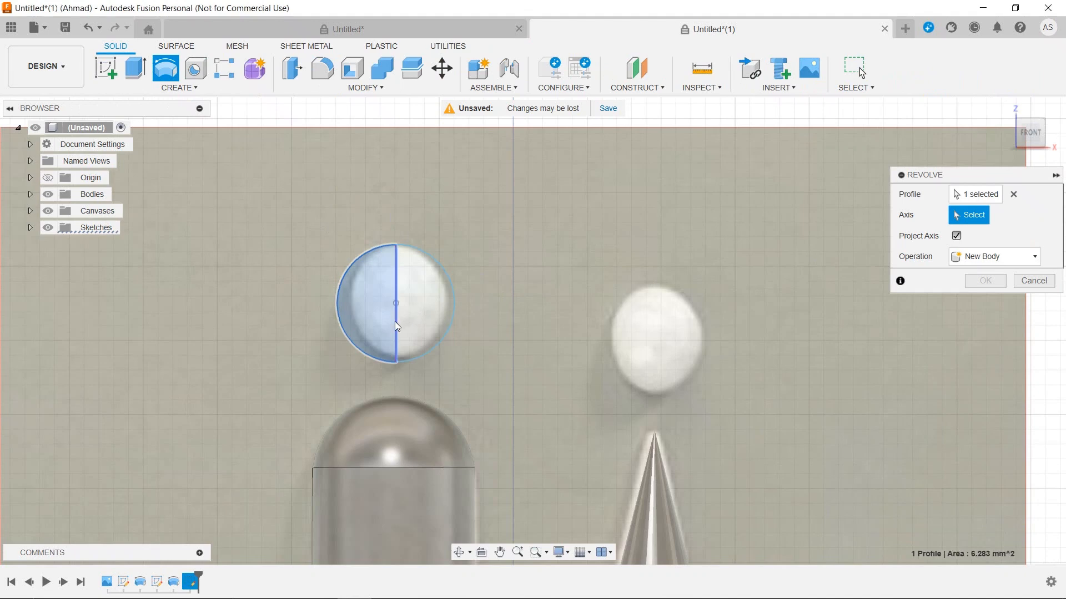
click(396, 321)
click(985, 343)
Step: Move a copy of the left figure's head body 9.00 mm along X to serve as the right figure's head
scroll(374, 362, down, 5)
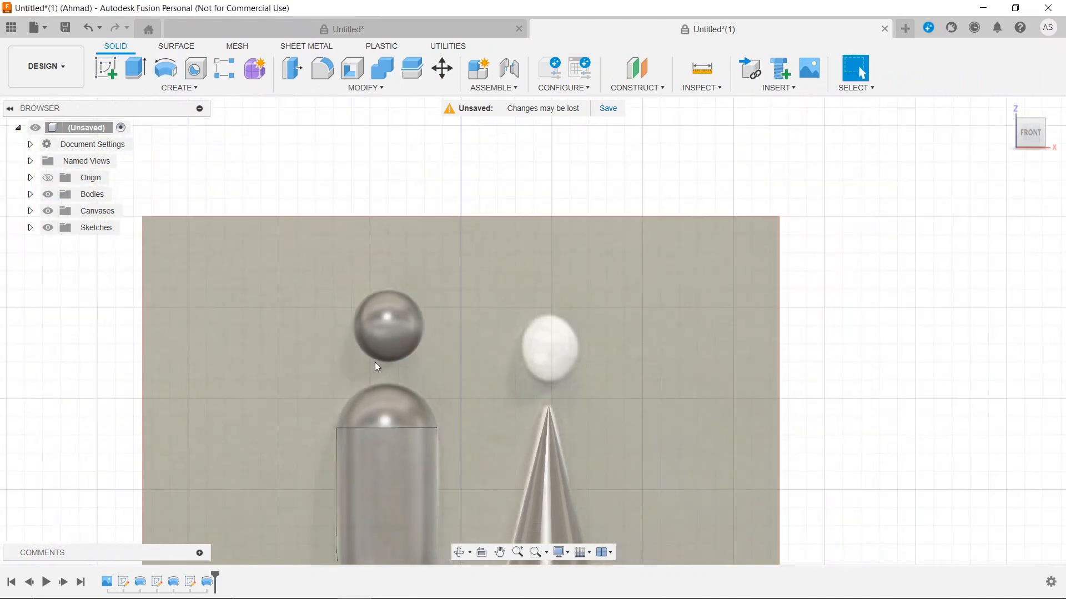
middle_drag(398, 423, 344, 283)
click(441, 68)
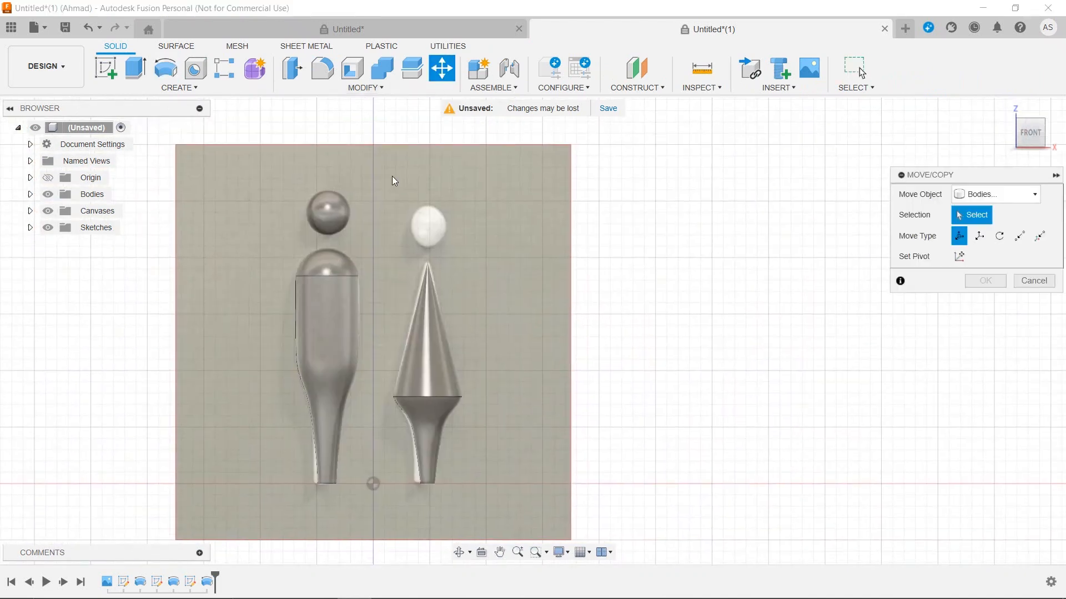
click(321, 215)
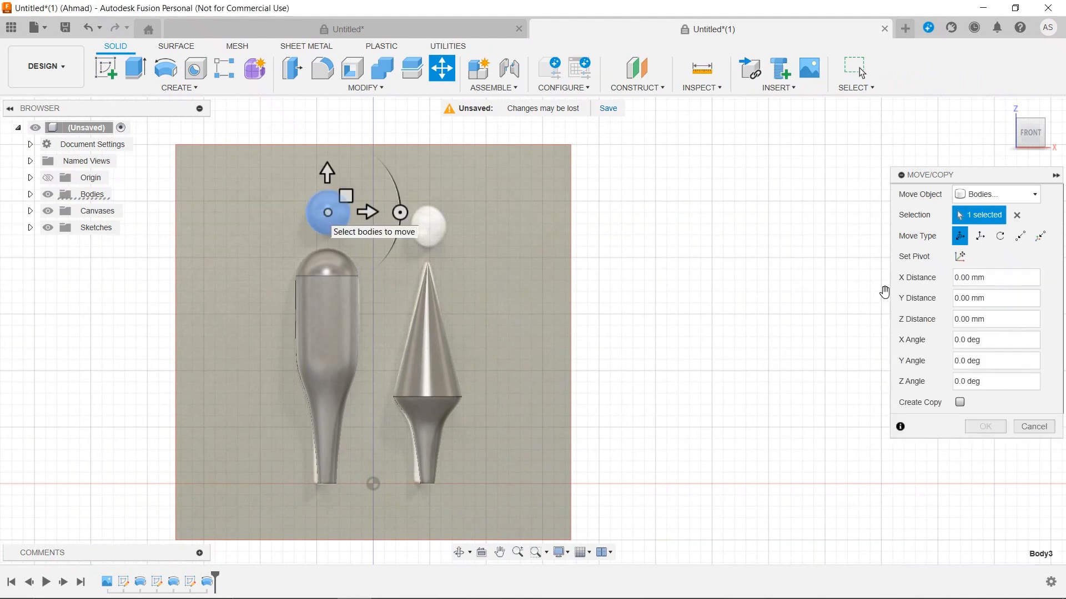
click(960, 403)
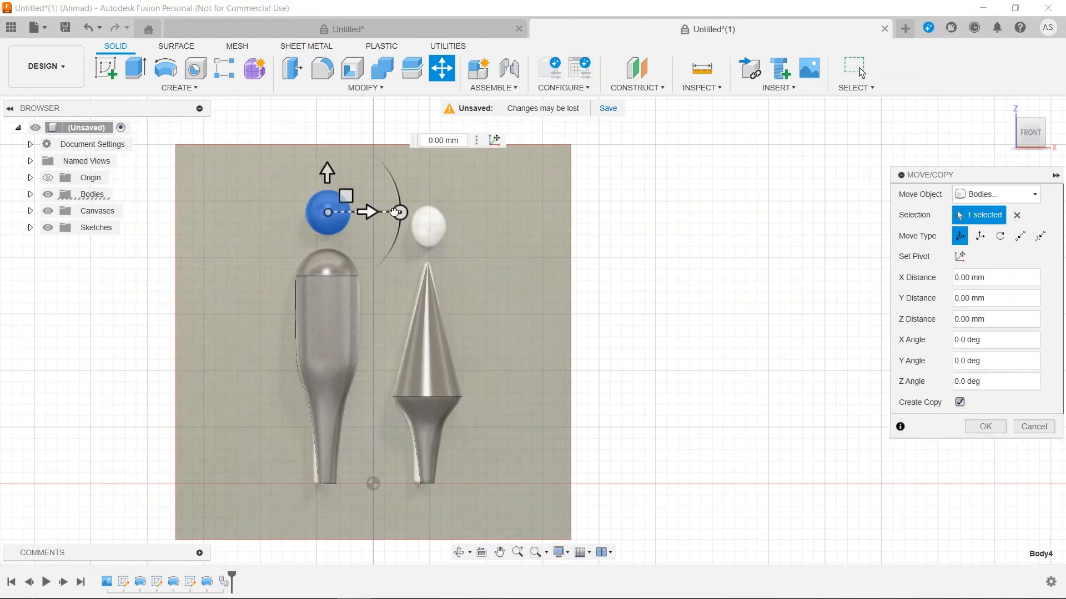
drag(394, 211, 468, 210)
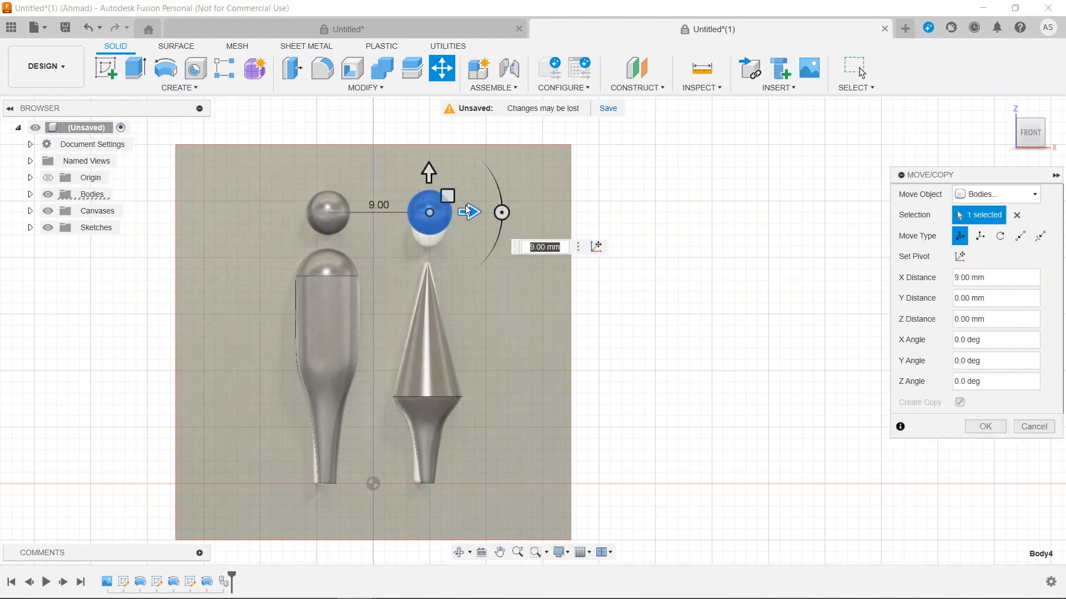
click(986, 427)
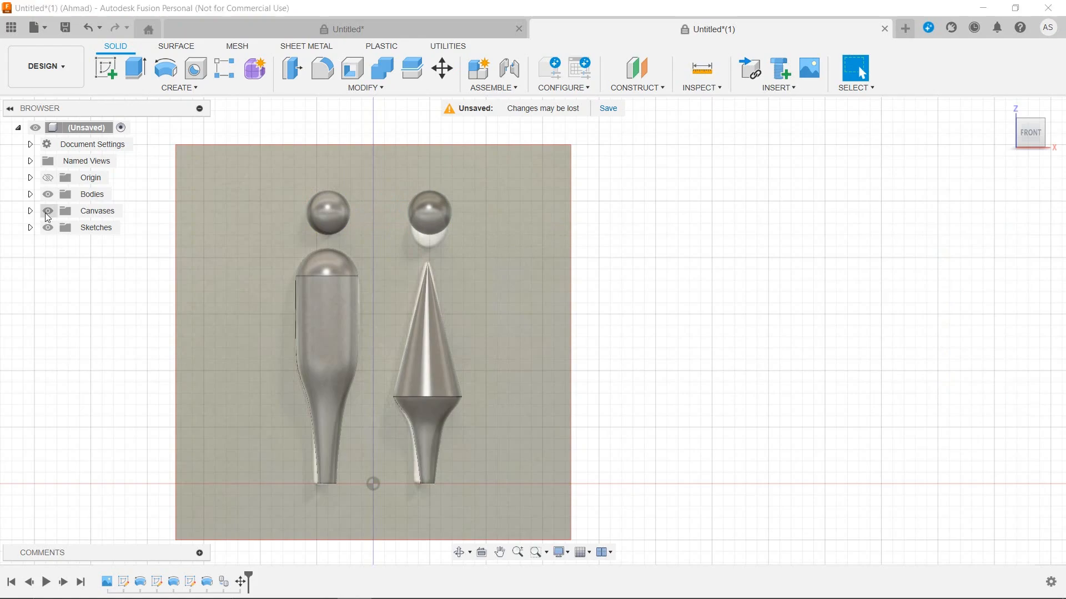
Step: Hide the canvases and sketch a rectangle about 20 × 5 mm on the XY plane, covering the rear half of both figures
click(48, 210)
shift+middle_drag(613, 398, 688, 377)
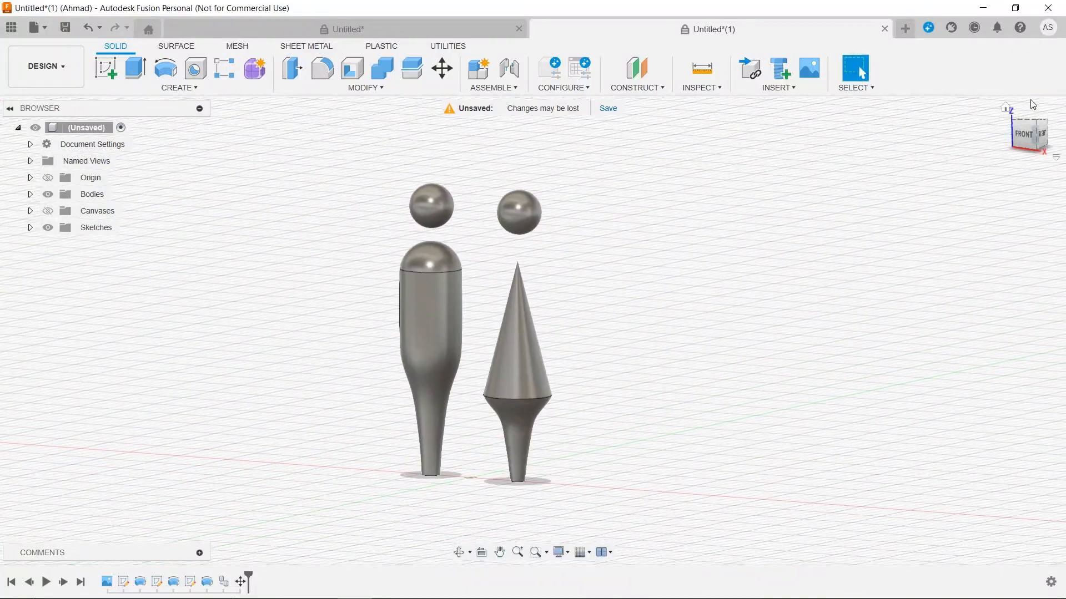
click(1007, 110)
click(1031, 123)
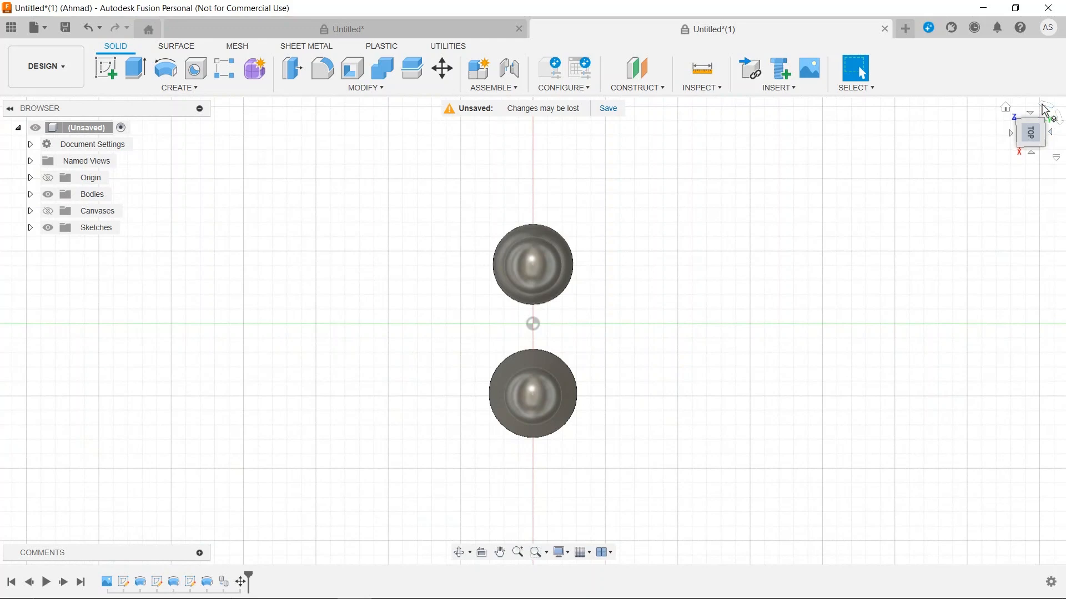
click(1046, 109)
middle_drag(524, 328, 415, 333)
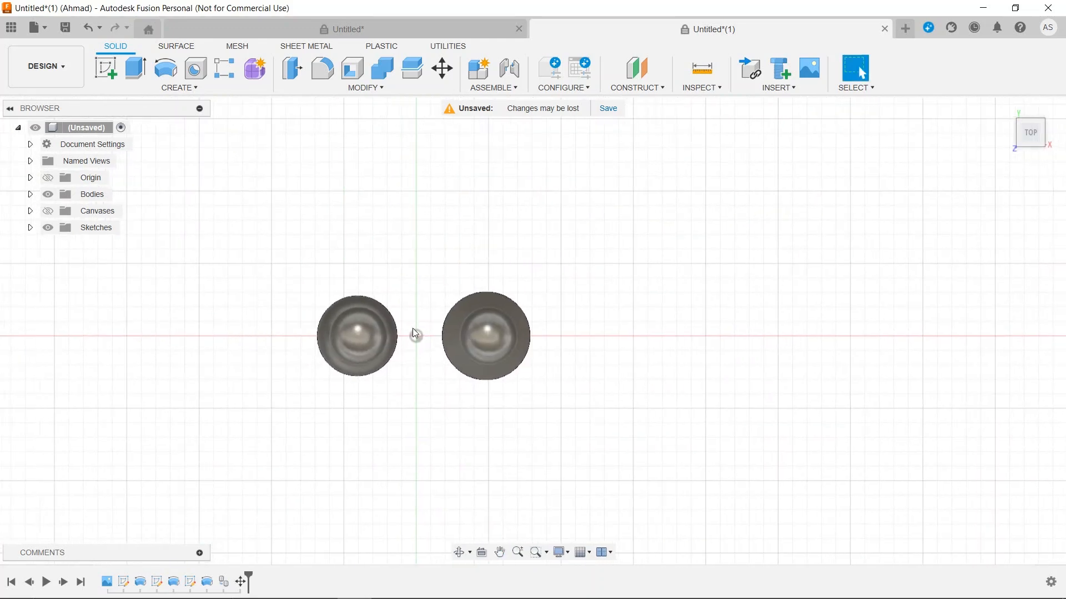
click(105, 69)
click(468, 286)
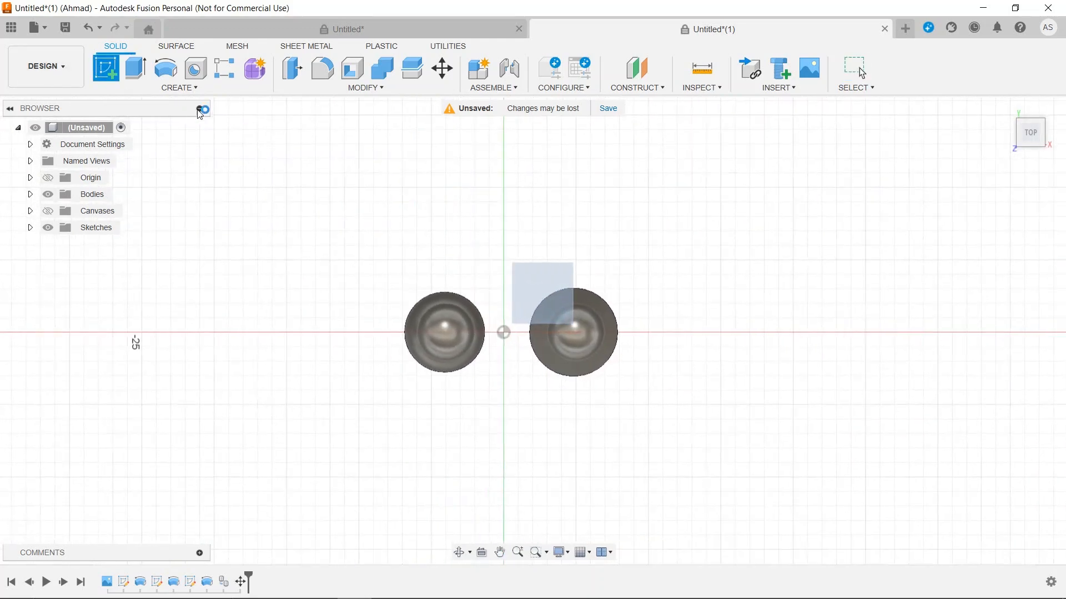
click(141, 73)
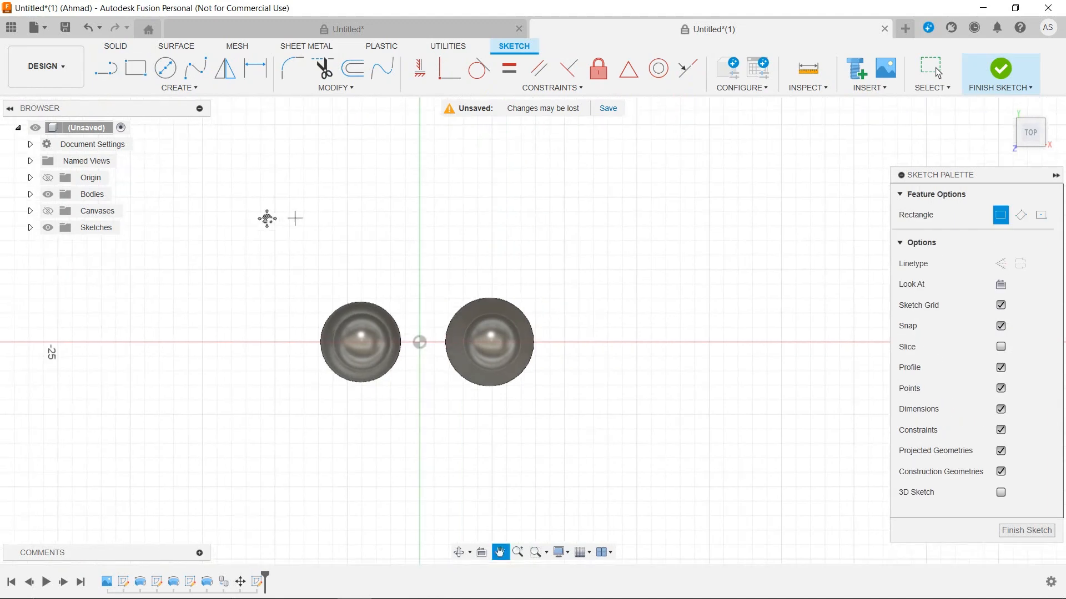
click(542, 346)
click(1026, 531)
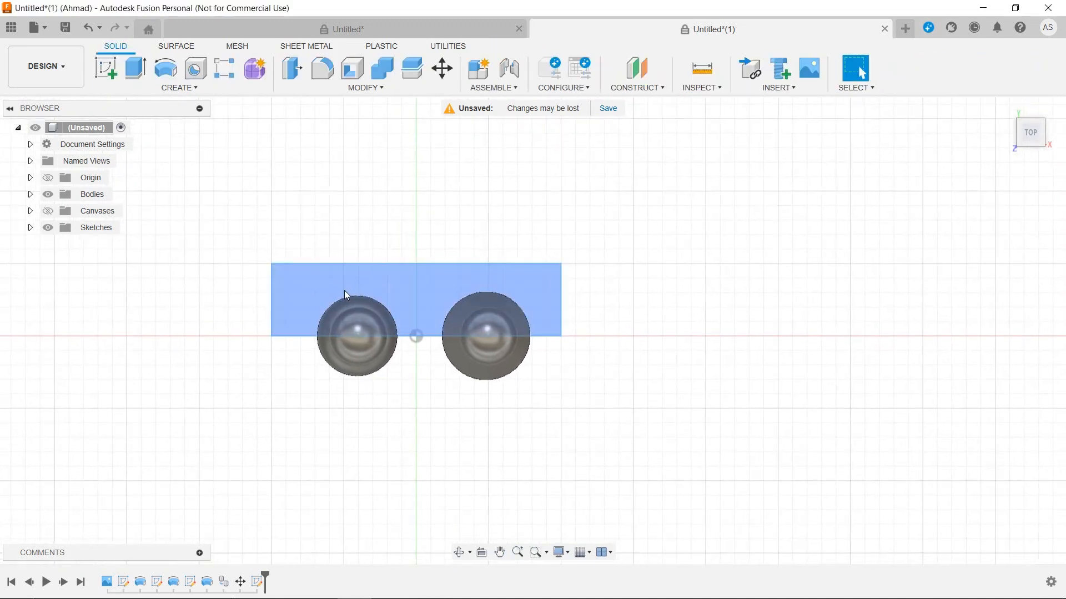
Step: Extrude the rectangle as a two-sided cut, 27.00 mm upward and 1.00 mm downward, removing the rear half of both figures
click(364, 305)
shift+middle_drag(454, 430, 474, 395)
click(144, 74)
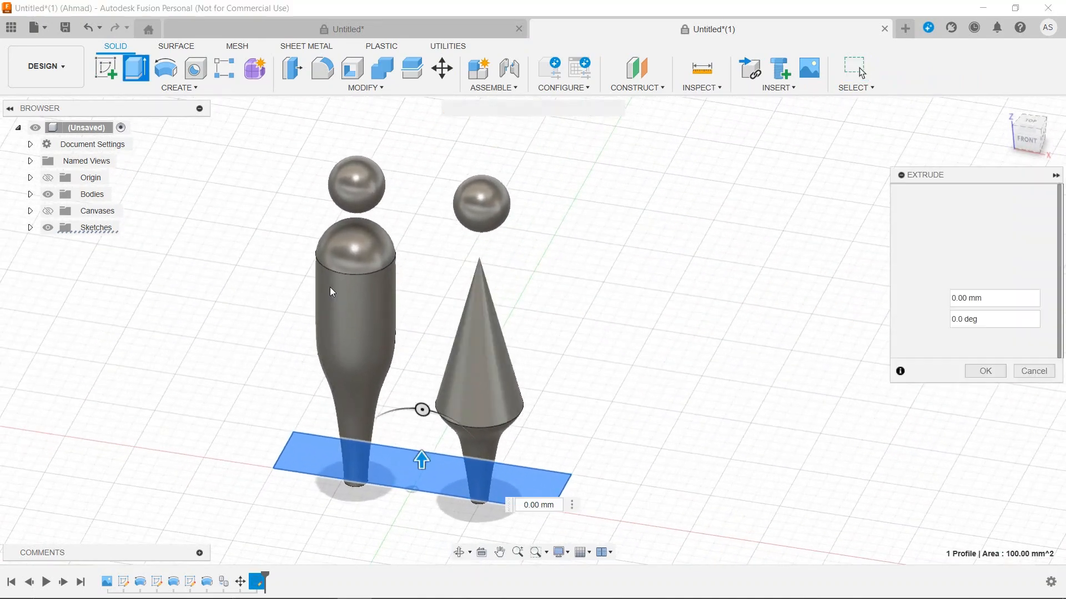
drag(421, 463, 422, 108)
shift+middle_drag(381, 447, 300, 419)
click(993, 256)
click(985, 288)
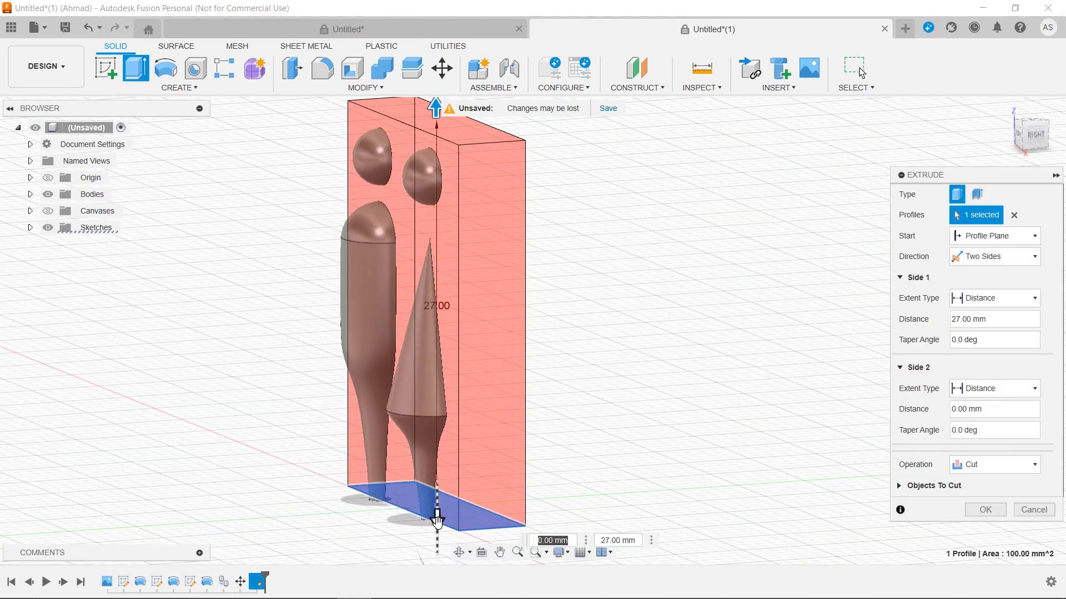
drag(437, 521, 437, 534)
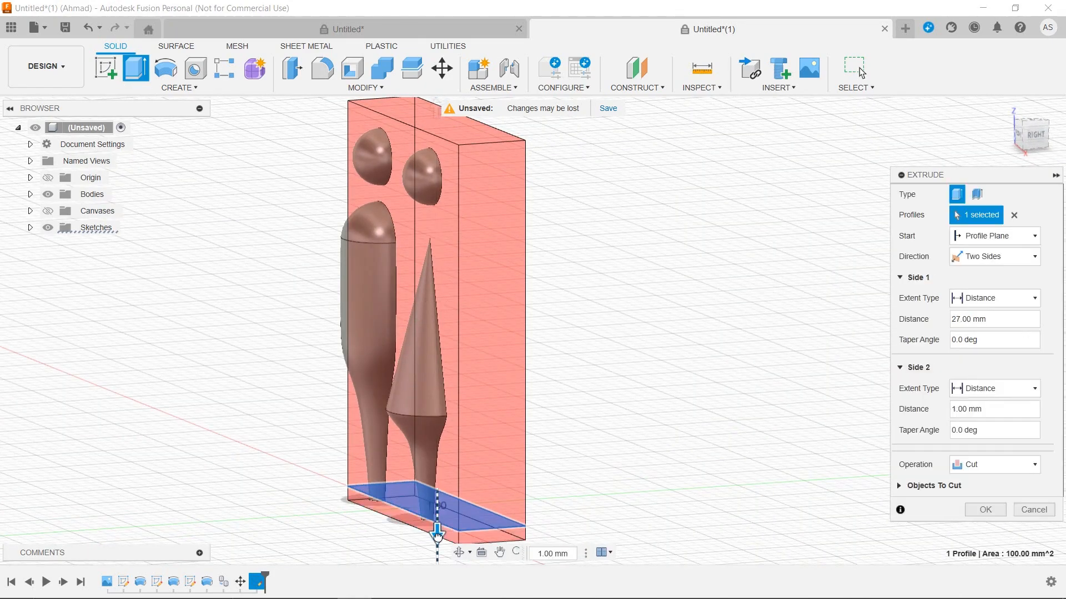
click(985, 510)
Step: Download the Concrete and Concrete - Tiles appearances from the Concrete category of the Fusion appearance library
shift+middle_drag(385, 325, 691, 409)
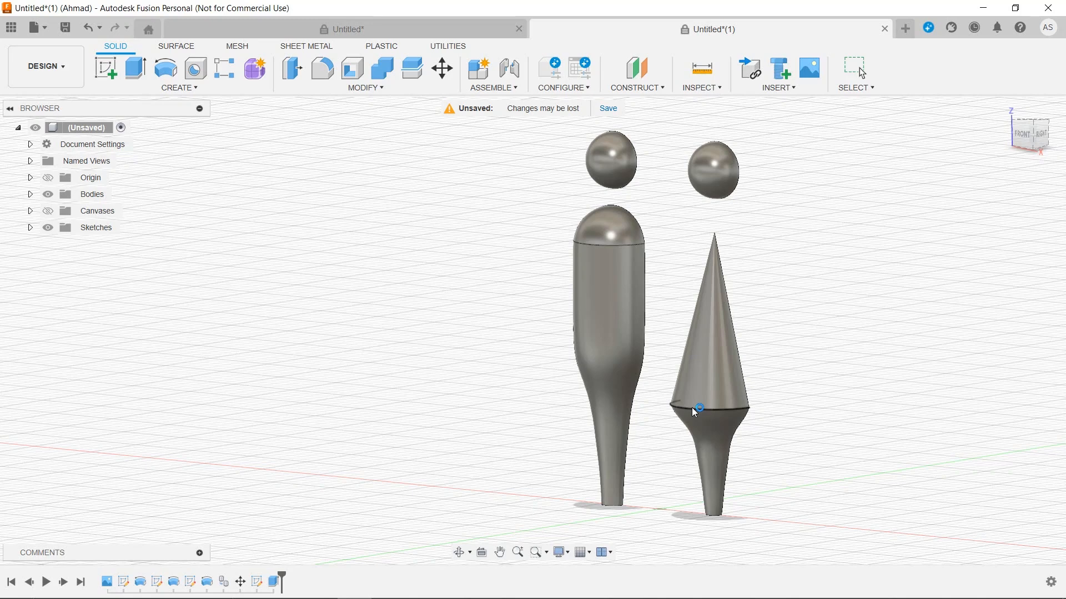
key(a)
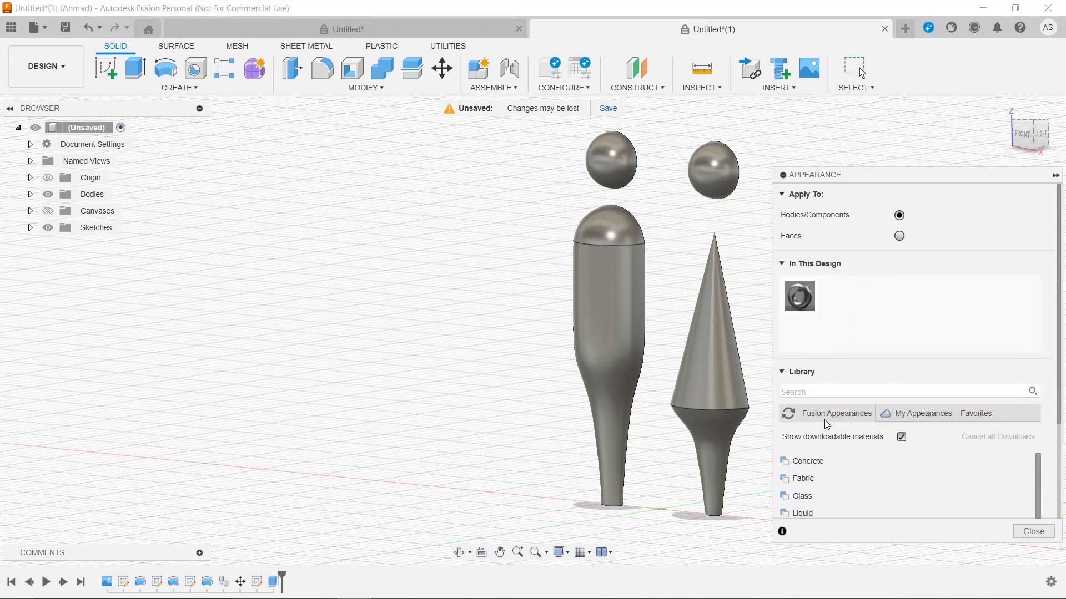
drag(898, 177, 899, 74)
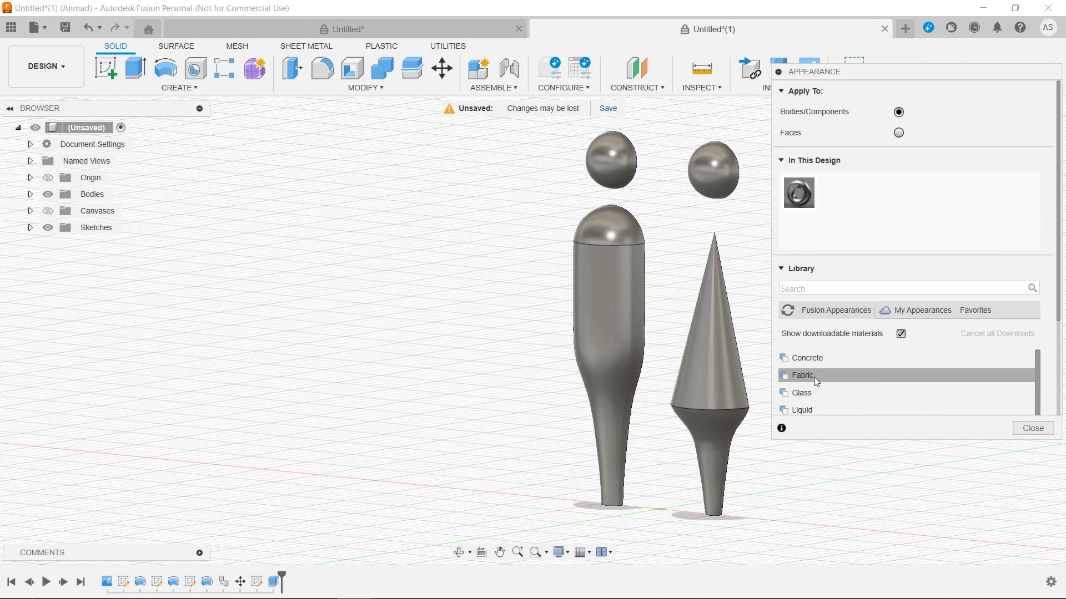
click(811, 360)
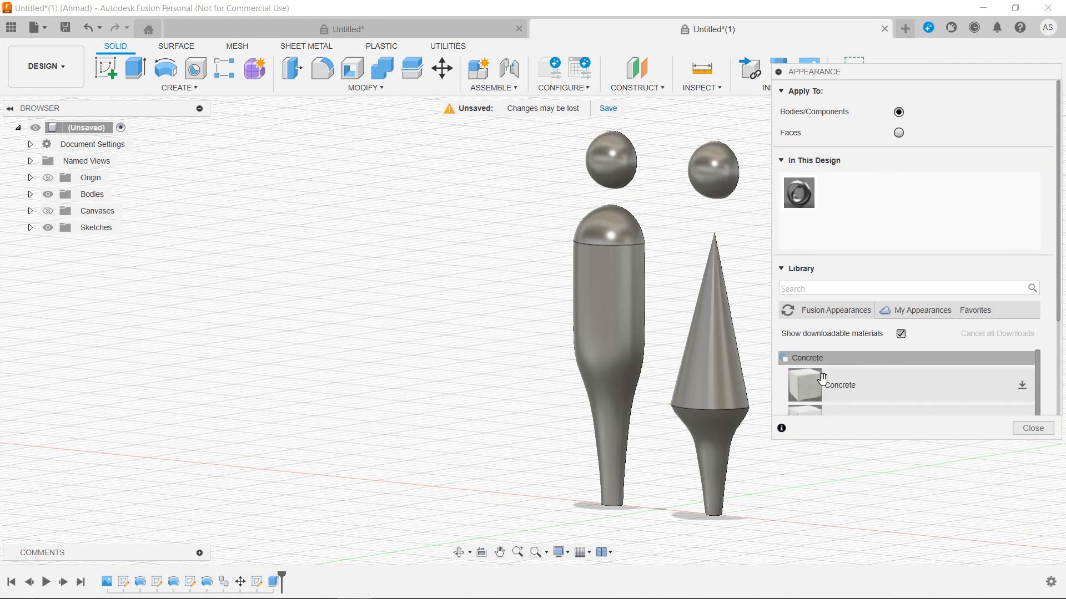
click(1024, 386)
scroll(1033, 396, down, 1)
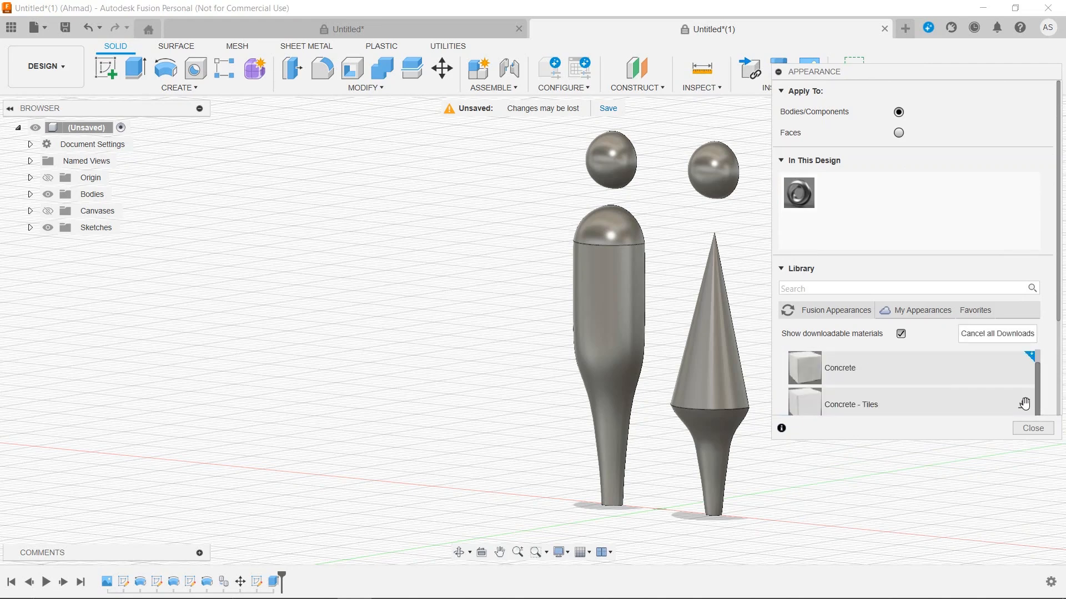
click(1022, 405)
Step: Apply the Concrete appearance to both figures' bodies and heads
drag(807, 369, 730, 384)
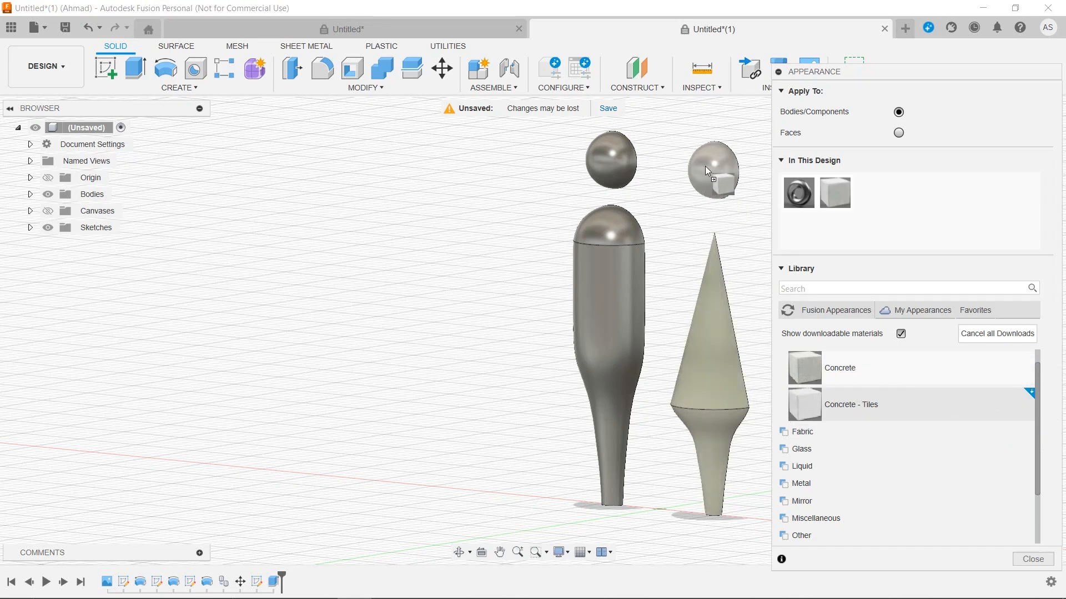
drag(853, 380, 611, 159)
drag(878, 369, 614, 316)
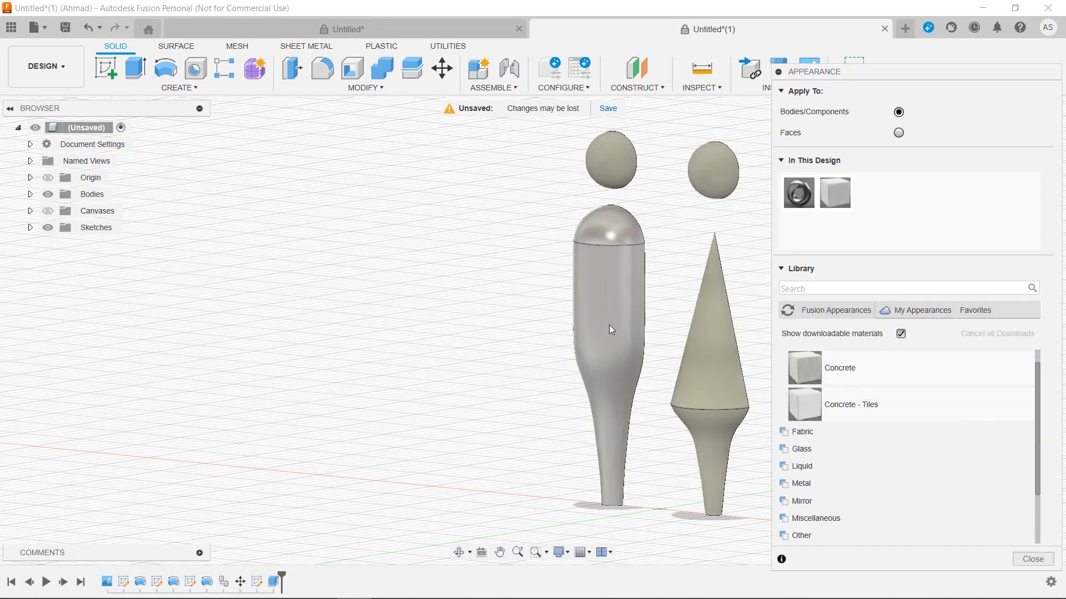
Step: Apply the Concrete - Tiles appearance to the two heads and finish editing appearances
drag(804, 404, 713, 169)
drag(854, 404, 605, 164)
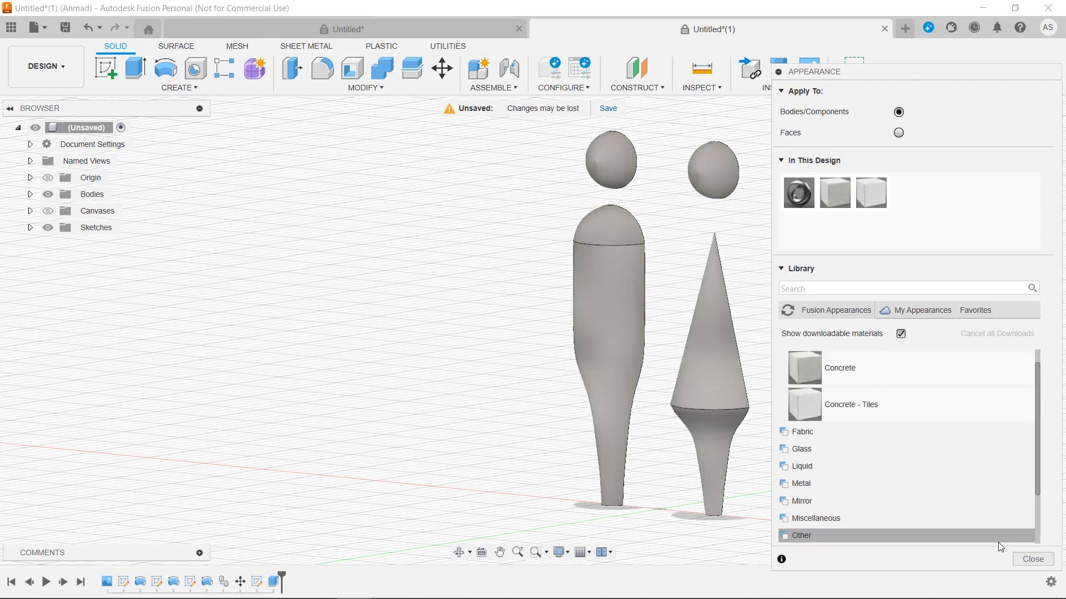
click(1032, 559)
Step: Export the figures as an STL file and load Untitledstl 01 from the bathroom Sign folder into UltiMaker Cura
middle_drag(622, 407, 642, 409)
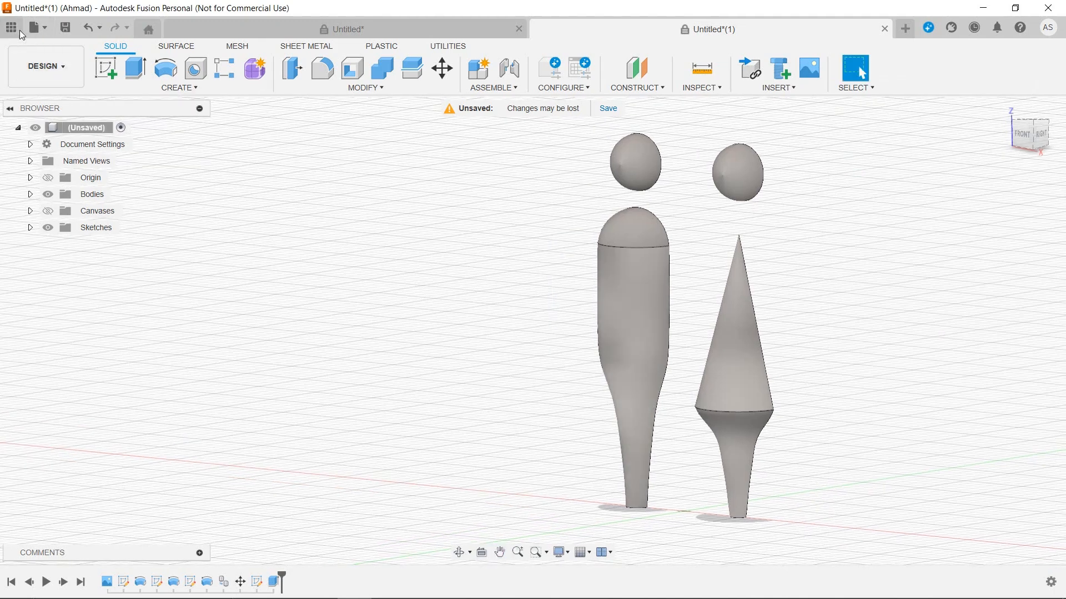
click(36, 28)
click(100, 202)
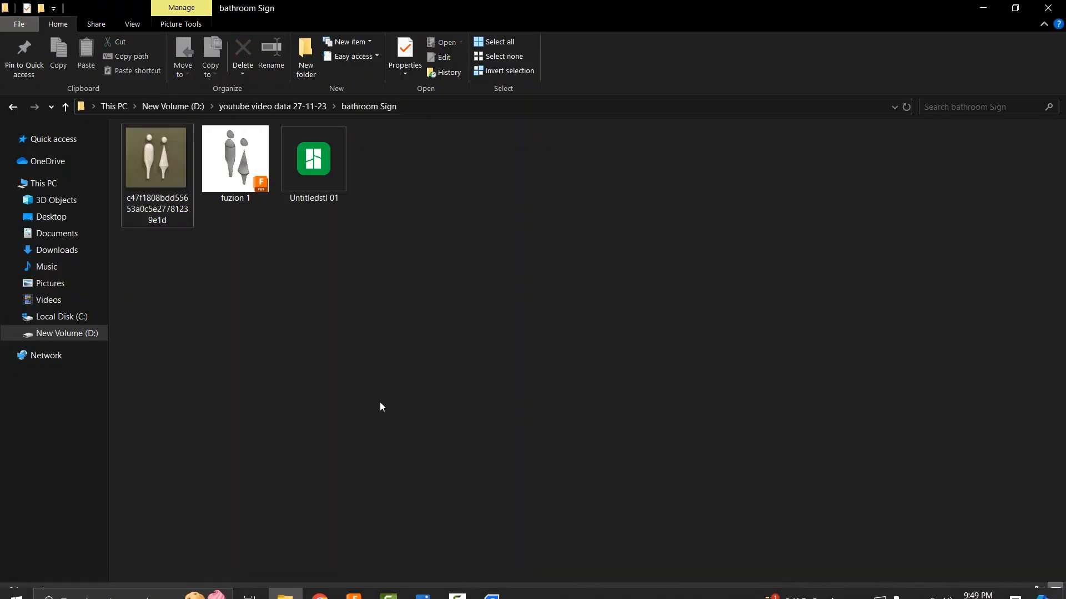
drag(305, 142, 501, 377)
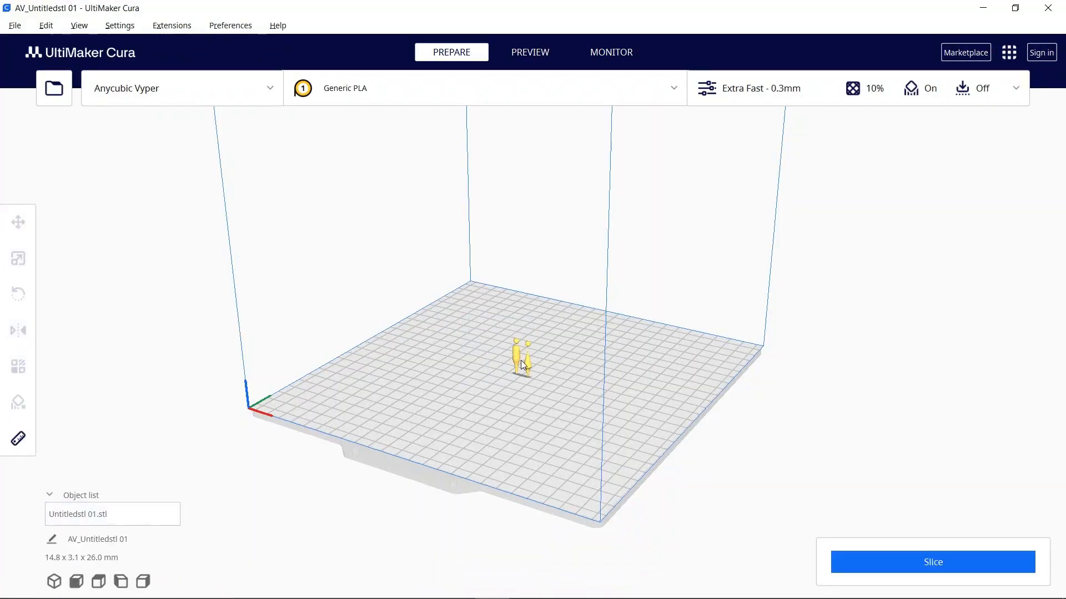
Step: Scale the imported figures uniformly, first to 300 % and then to 500 %
click(521, 365)
click(18, 260)
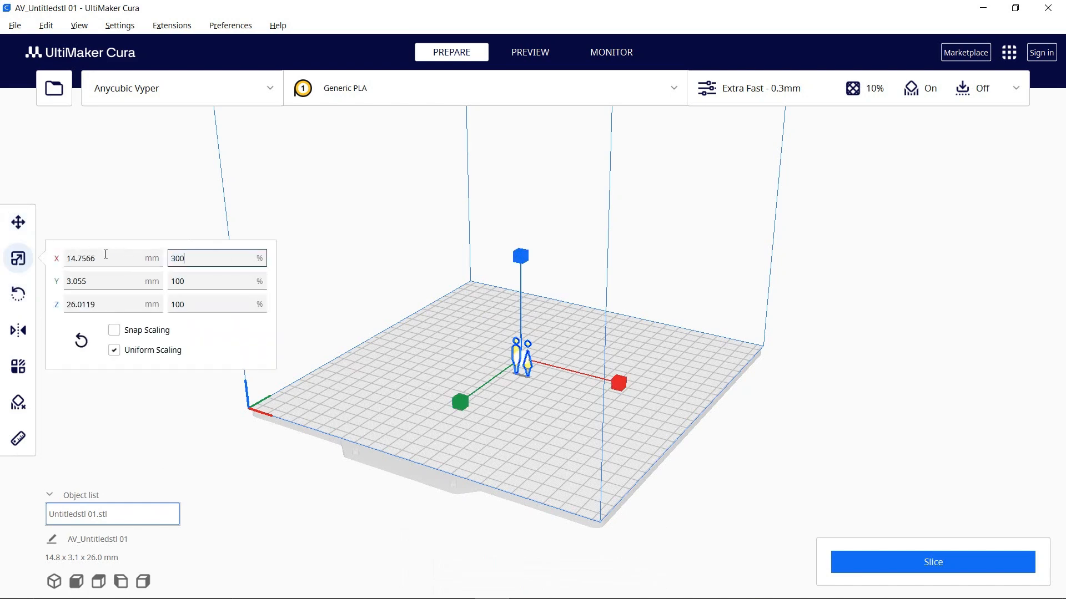
text(300)
key(Return)
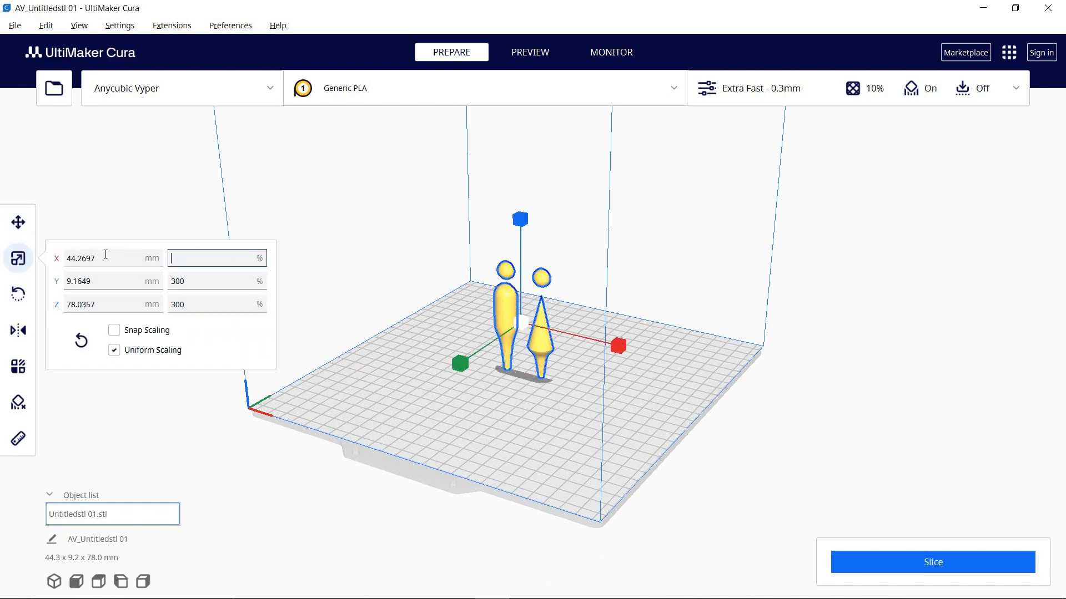
key(Return)
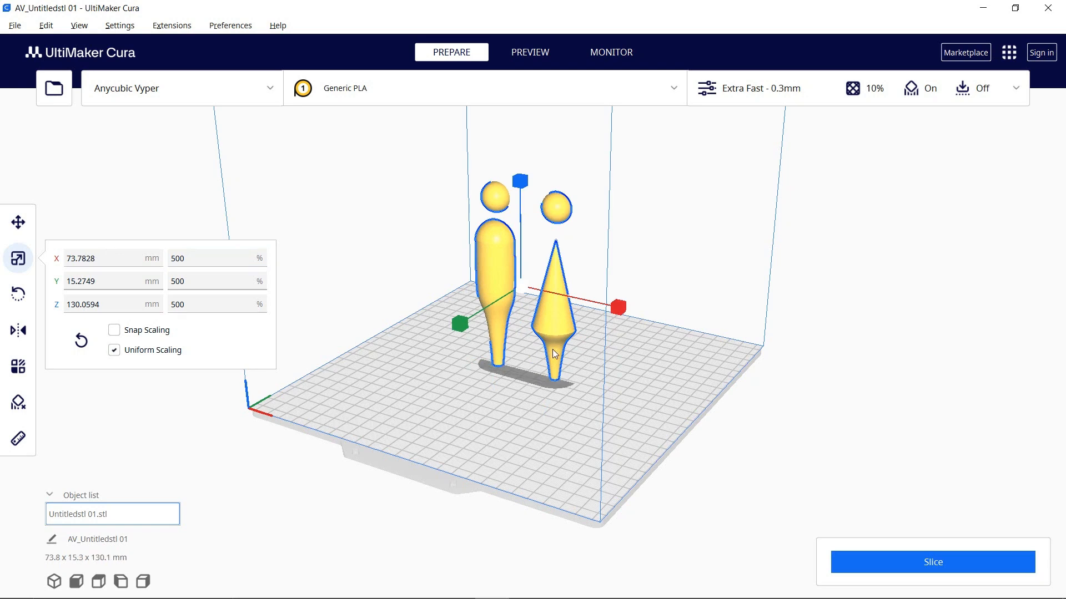
Step: Rotate the figures 90° about the X axis so their flat cut faces lie on the build plate
scroll(479, 414, up, 3)
click(18, 294)
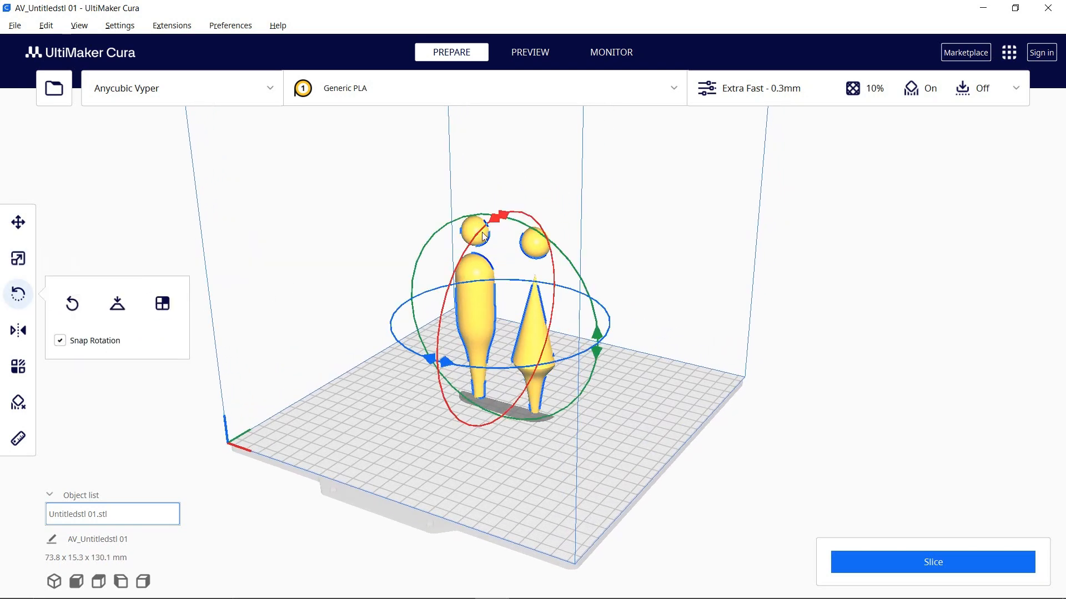
click(505, 216)
click(760, 472)
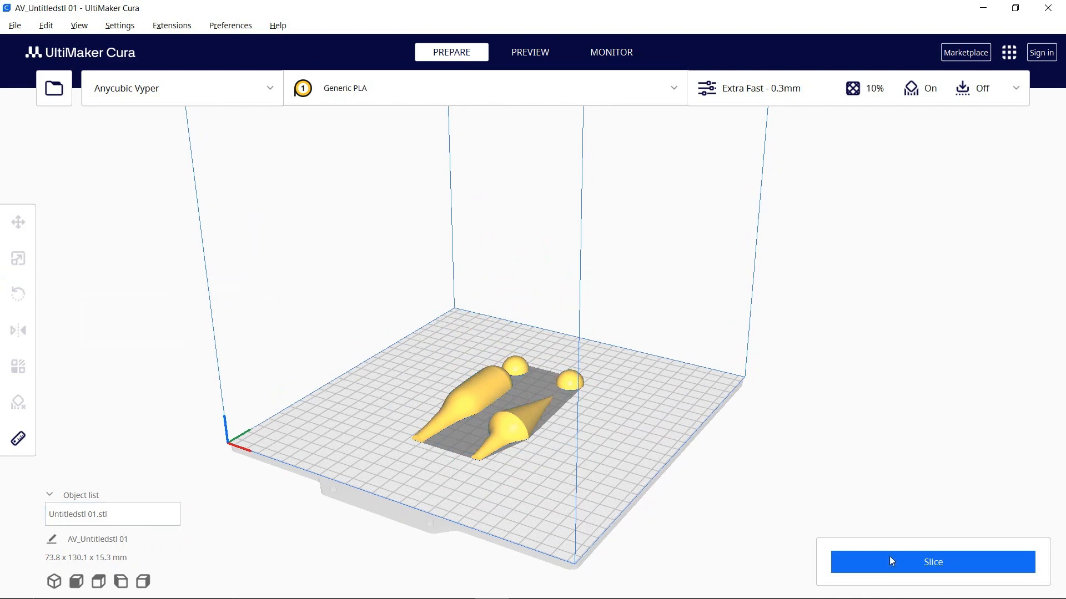
Step: Slice the figures with the Extra Fast - 0.3mm profile and inspect their placement on the build plate
click(889, 558)
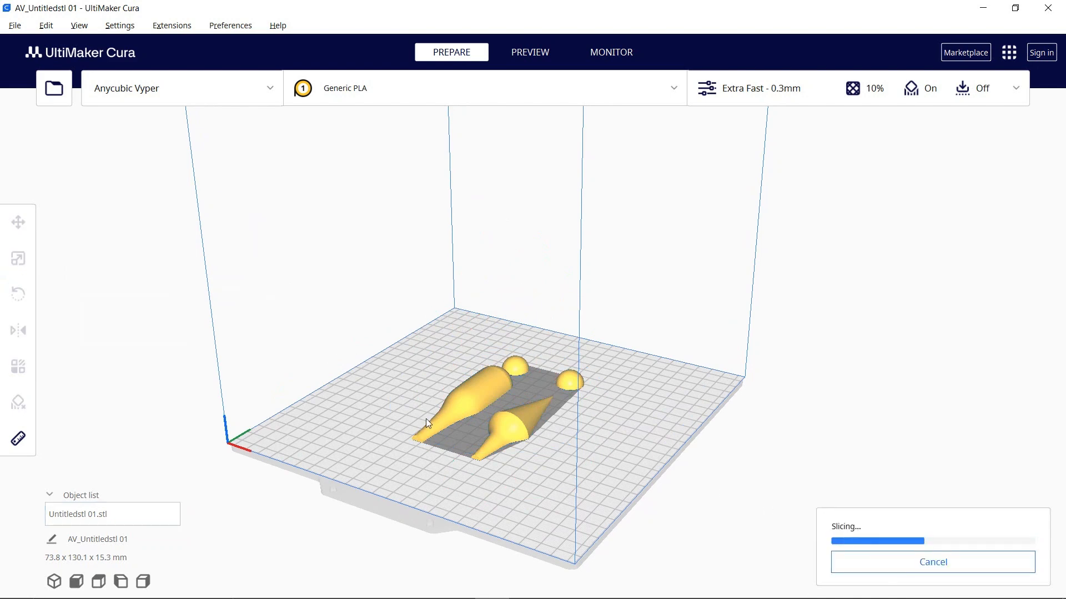
scroll(477, 385, up, 5)
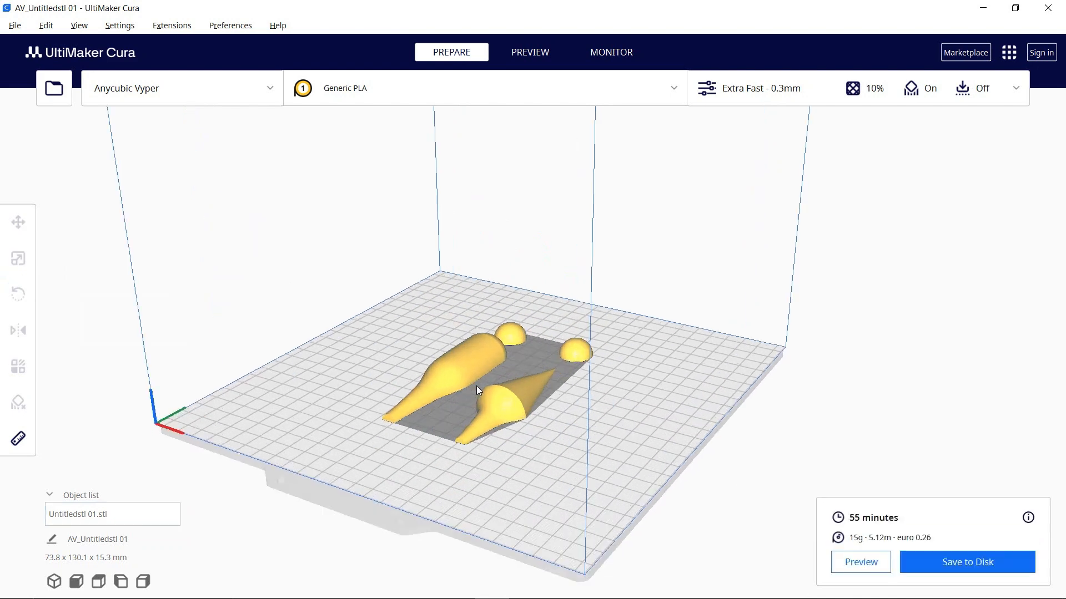
right_drag(476, 401, 495, 432)
middle_drag(469, 408, 455, 344)
right_drag(455, 344, 441, 377)
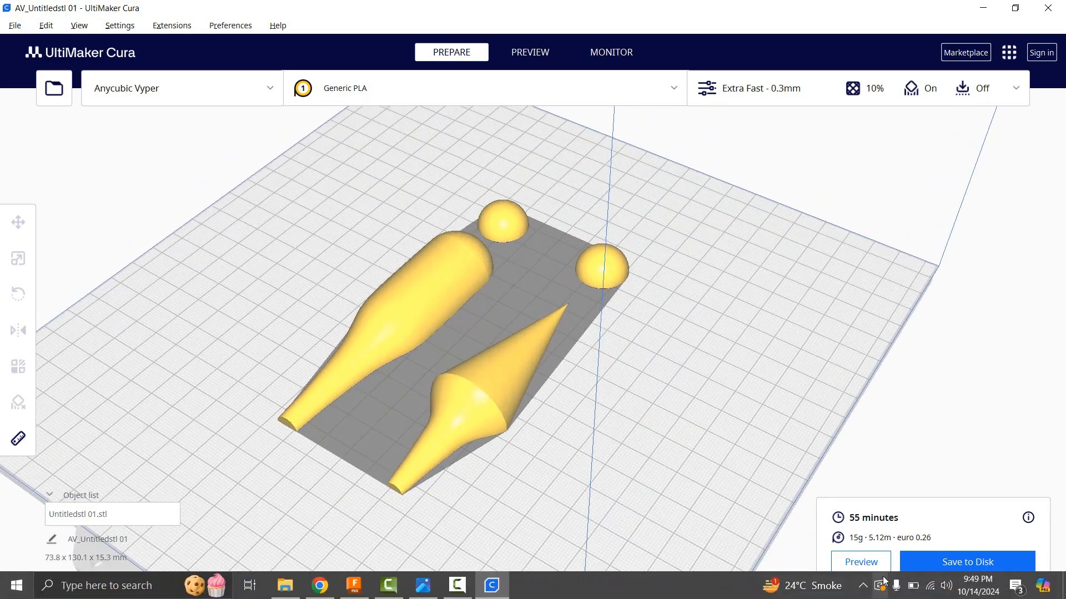
Step: Preview the sliced figures in layer view, going down to the first layers and back up to layer 51
click(842, 558)
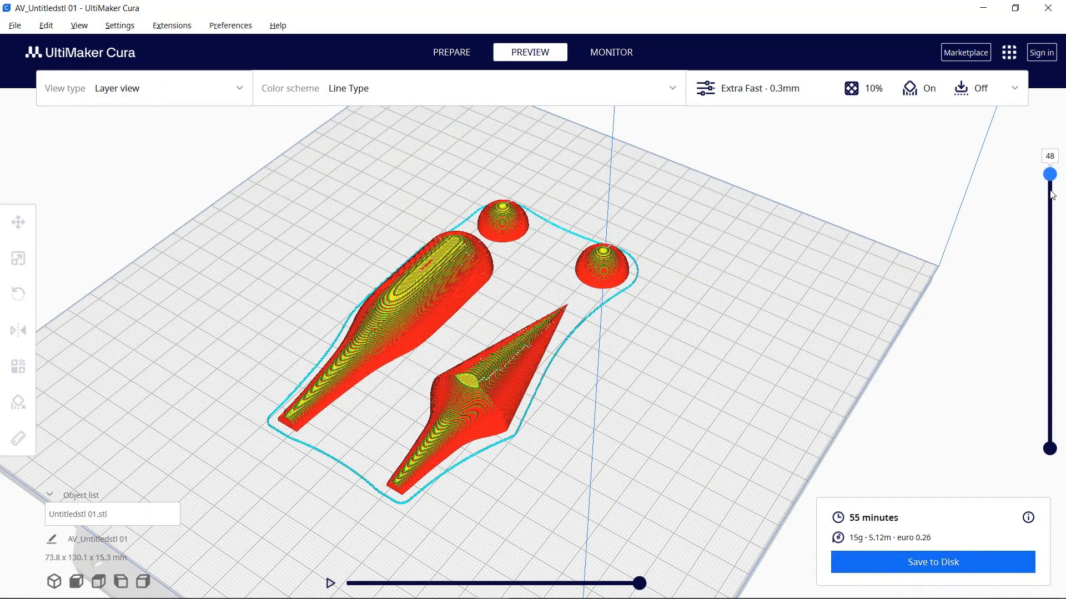
drag(1052, 195, 1057, 482)
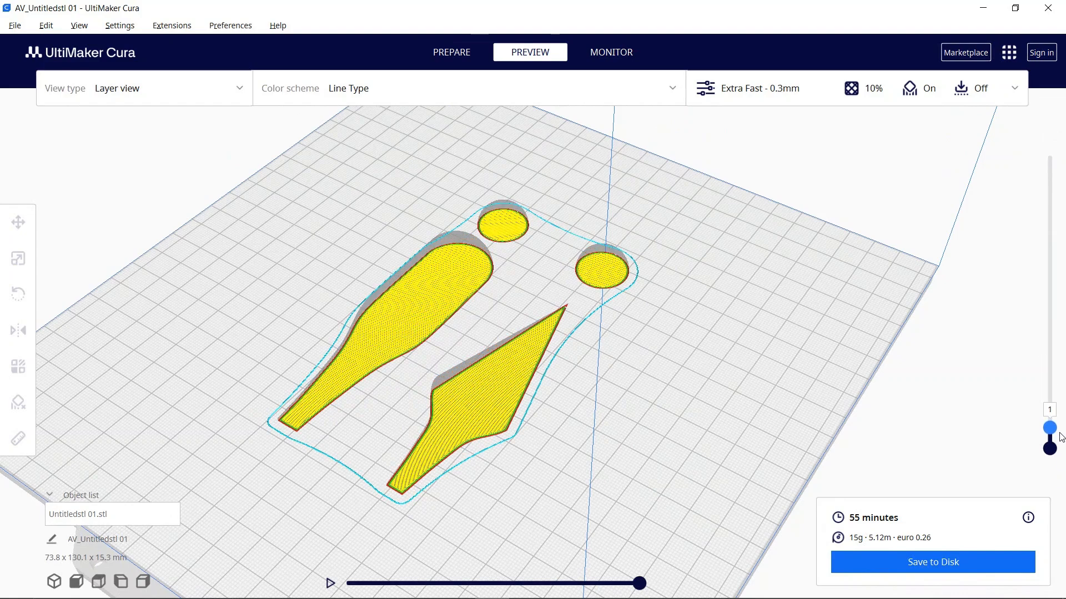
drag(1060, 437, 1038, 163)
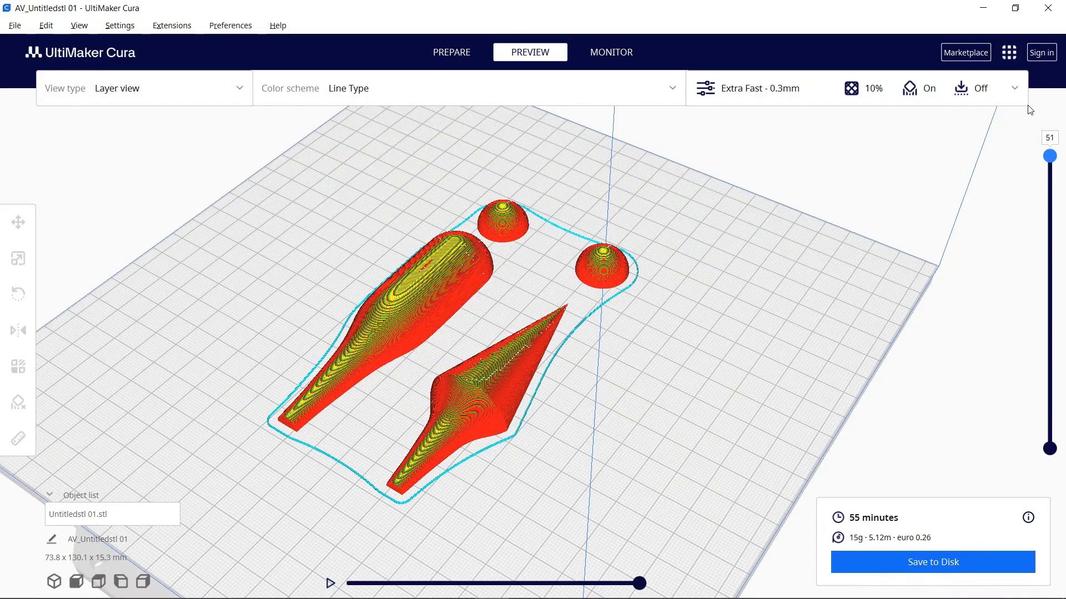